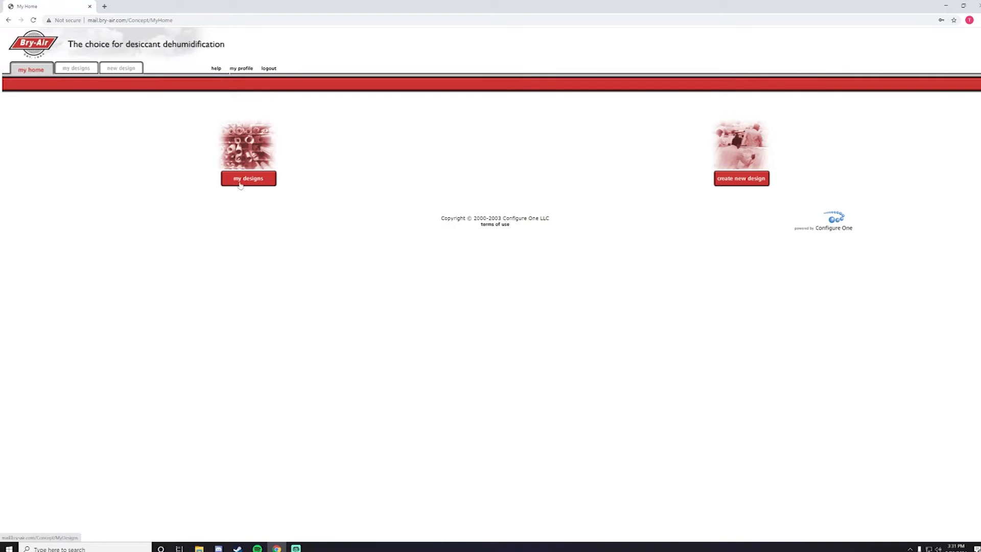
Step: Create a new design named 'Test Video', leave Assign to Project blank, and continue
left_click(736, 180)
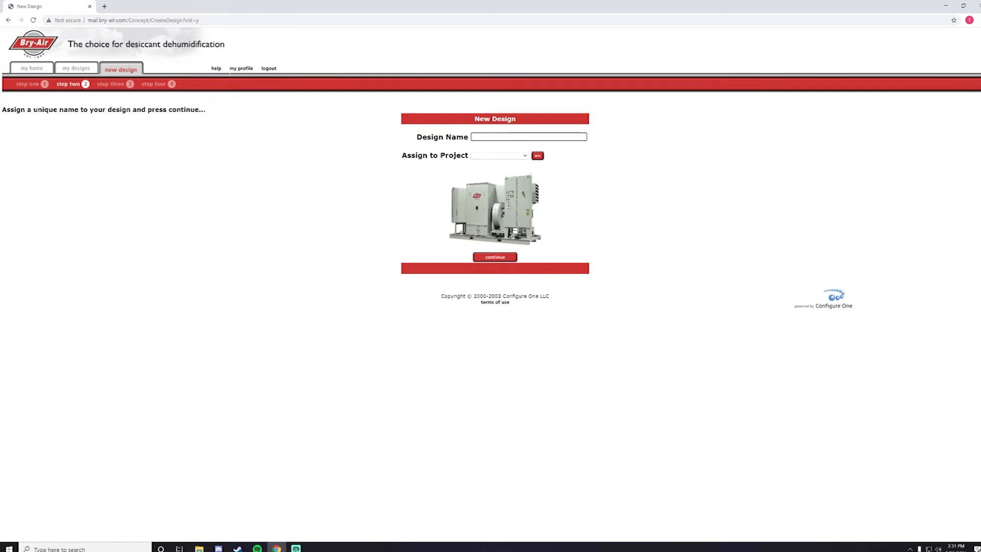
left_click(498, 137)
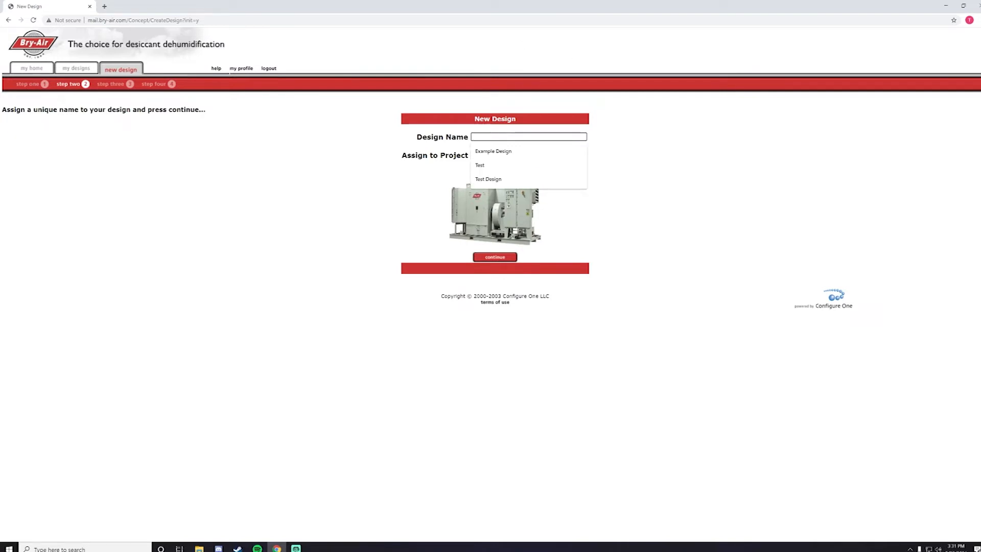
type("T")
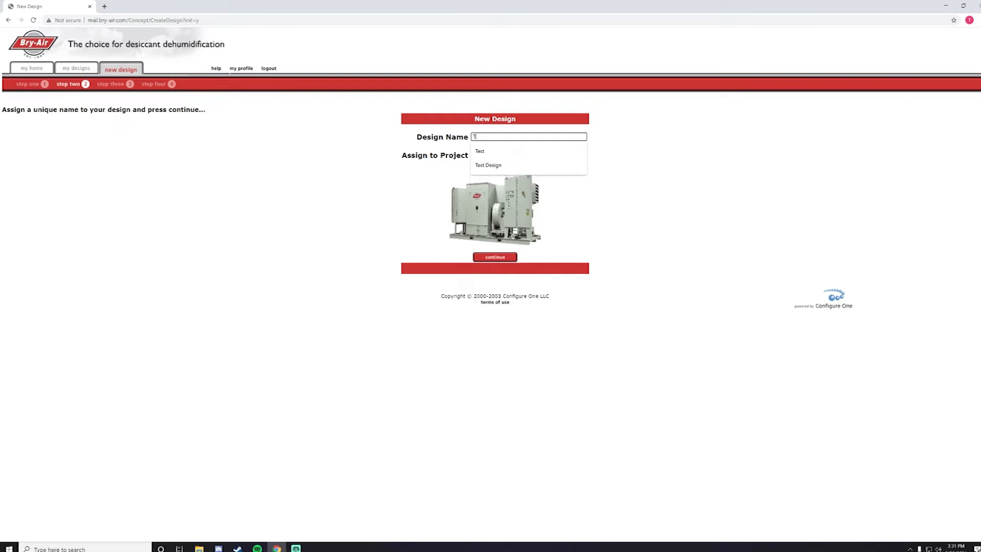
type("est Video")
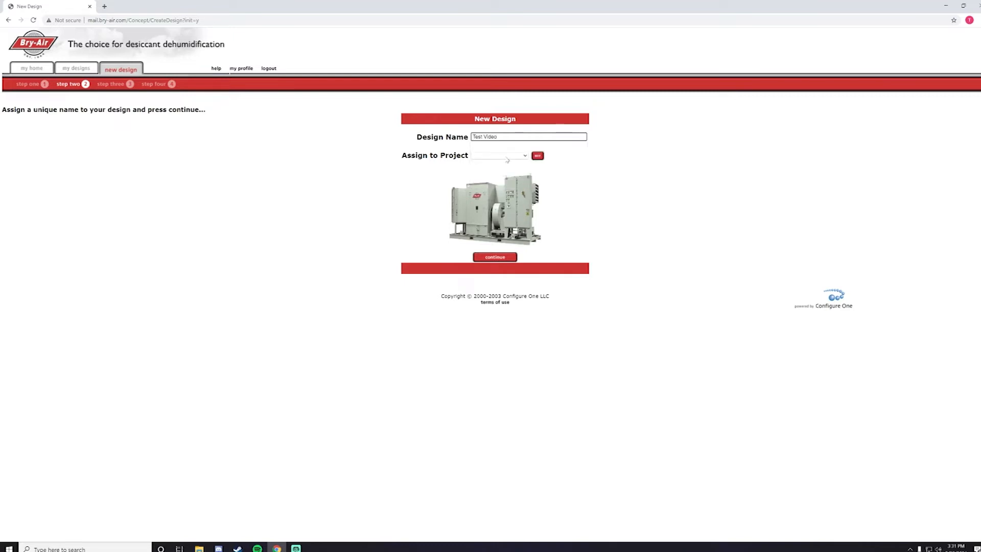
left_click(500, 156)
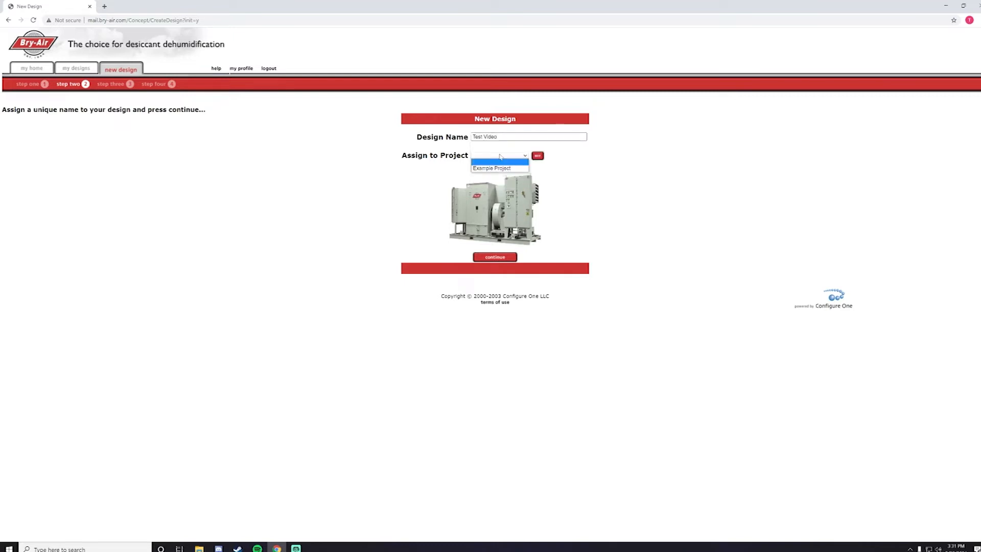
left_click(500, 157)
left_click(487, 258)
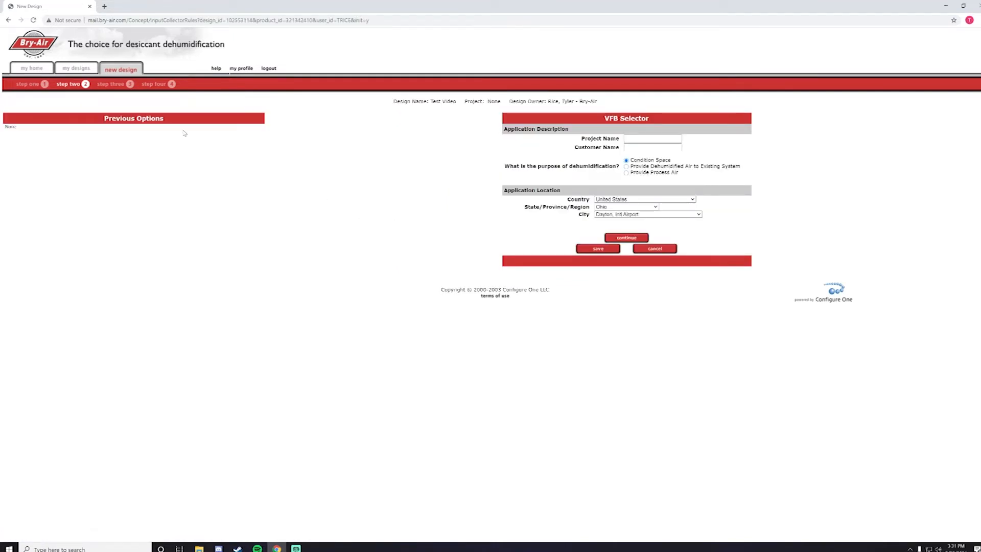
Step: Highlight text in the Previous Options panel, including 'None', to inspect it
left_click_drag(103, 120, 199, 120)
left_click(199, 120)
double_click(10, 126)
left_click(66, 175)
Step: Enter 'Test Video' as the project name and fill in the customer's full name
left_click(640, 138)
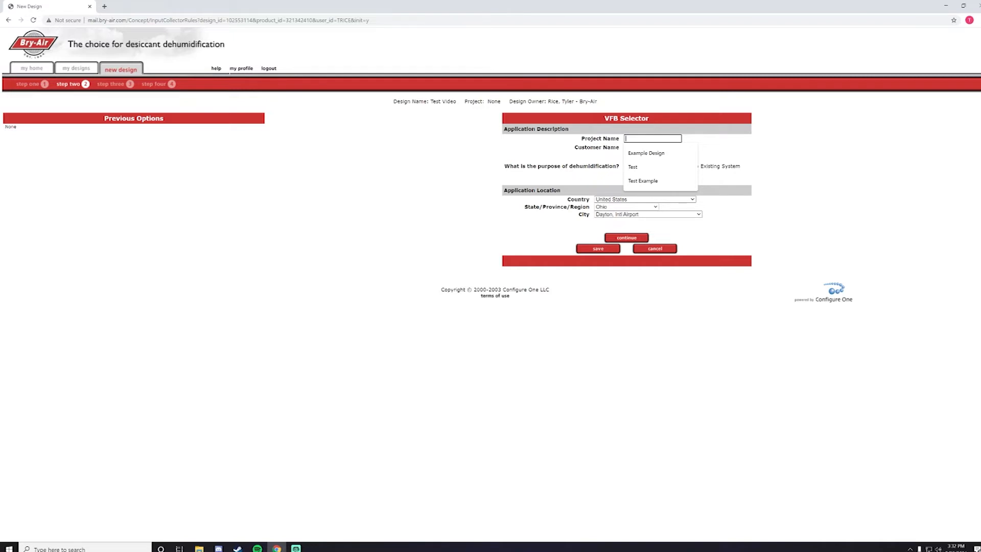
type("Test")
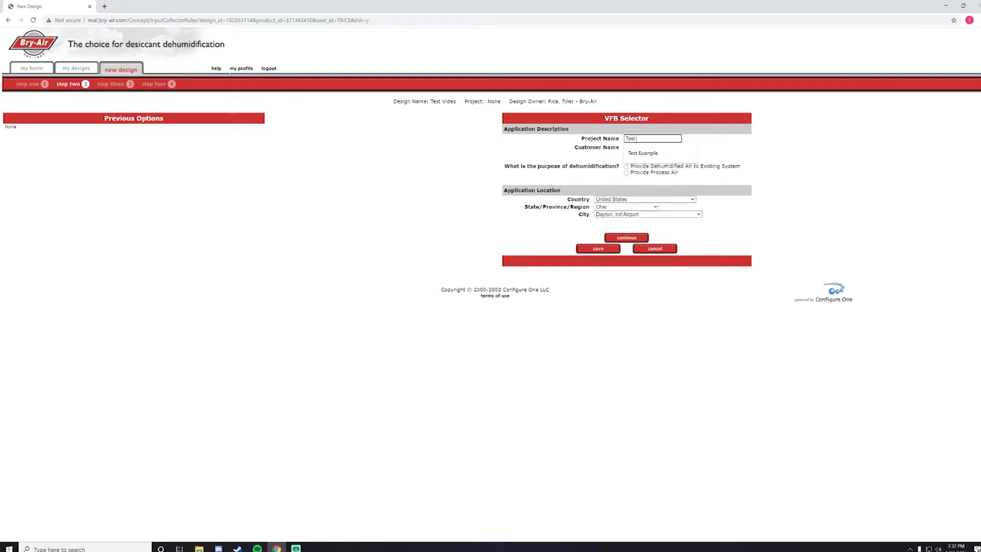
type(" Video")
left_click(633, 147)
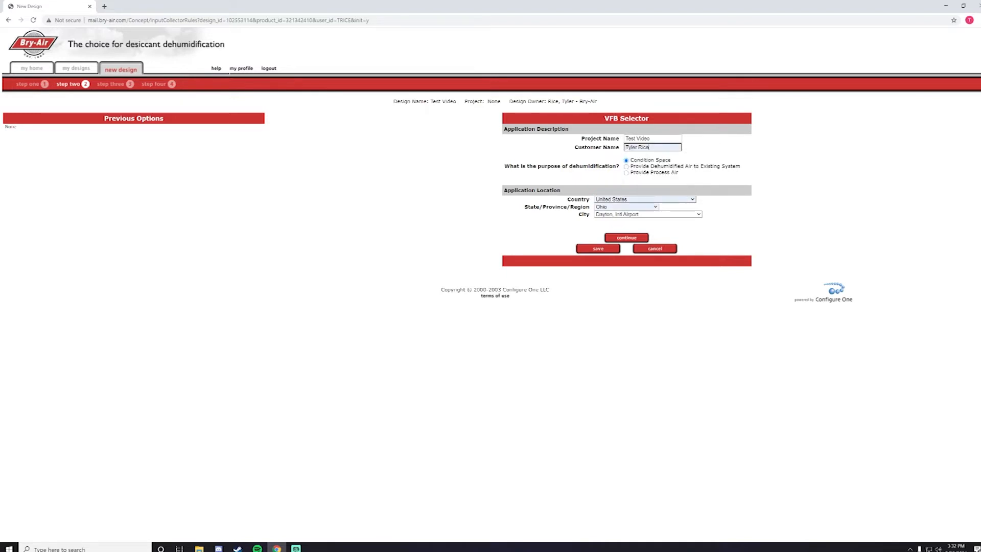
left_click(825, 185)
Step: Keep United States and Ohio, change the city to Columbus, Intl Airport, and save
left_click(680, 199)
left_click(680, 199)
left_click(634, 207)
left_click(633, 207)
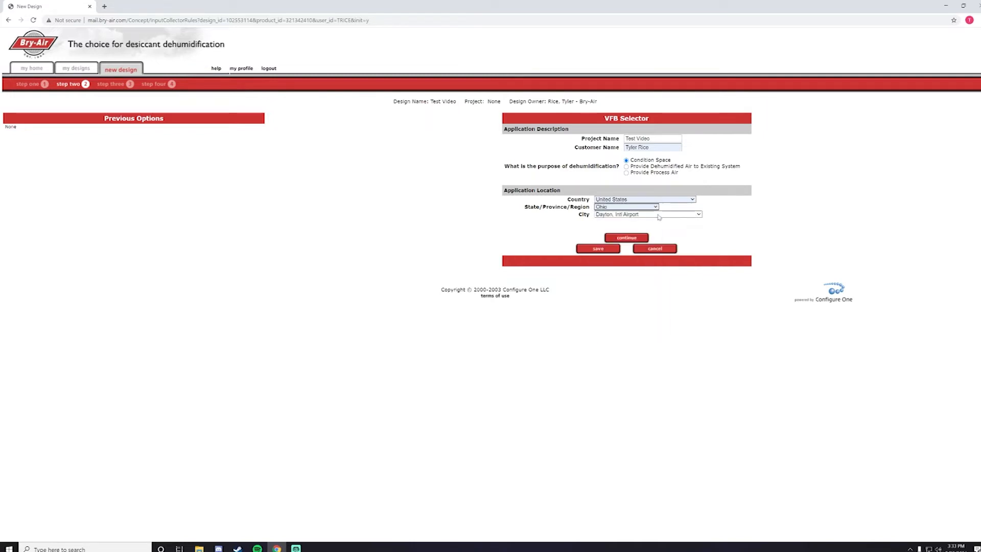
left_click(659, 215)
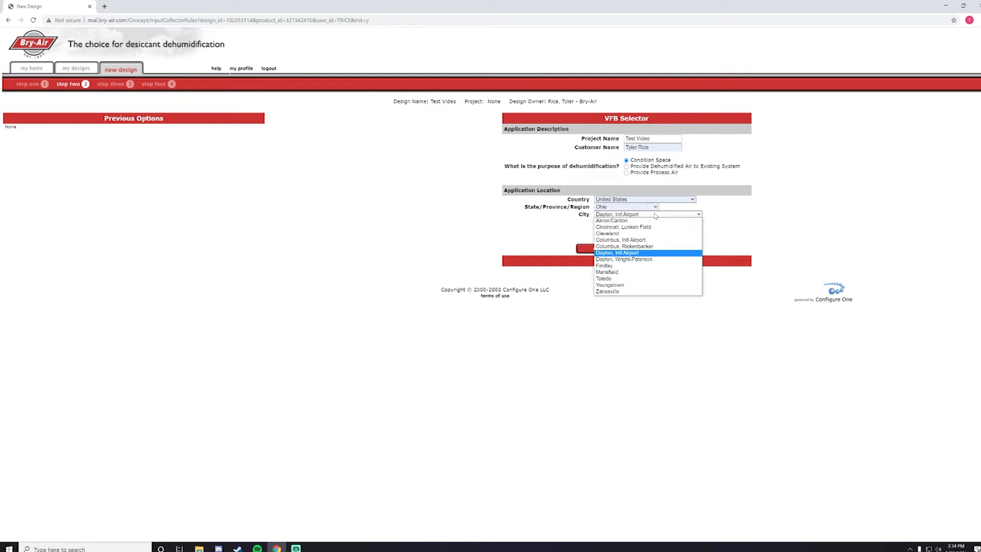
left_click(642, 241)
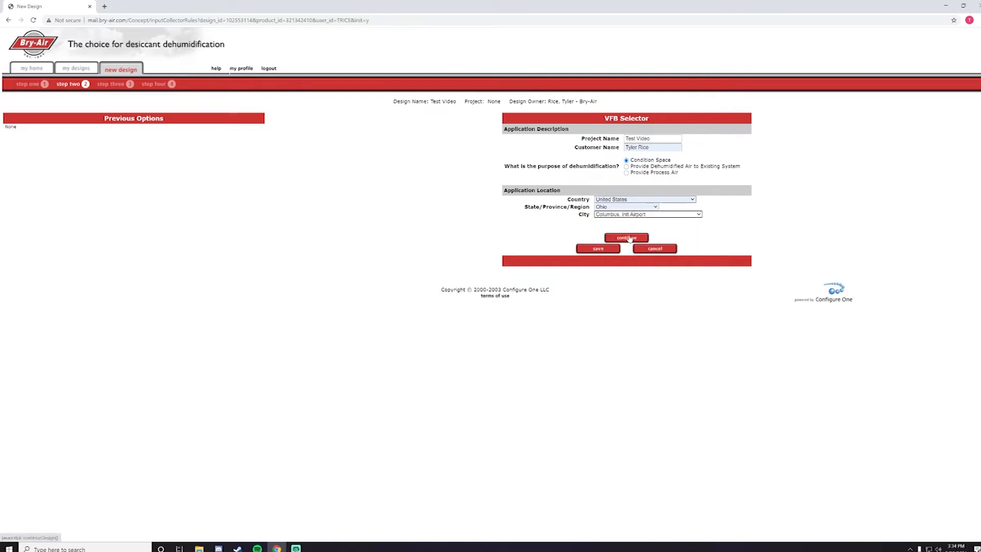
left_click(580, 249)
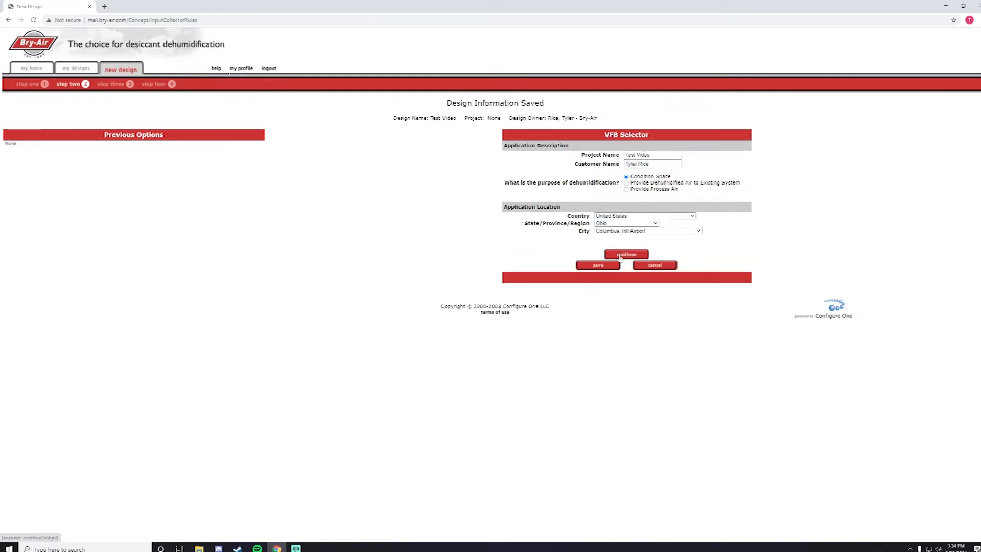
Step: Continue to the Ambient Conditions / General Requirements form and preview the saved location details
left_click(620, 256)
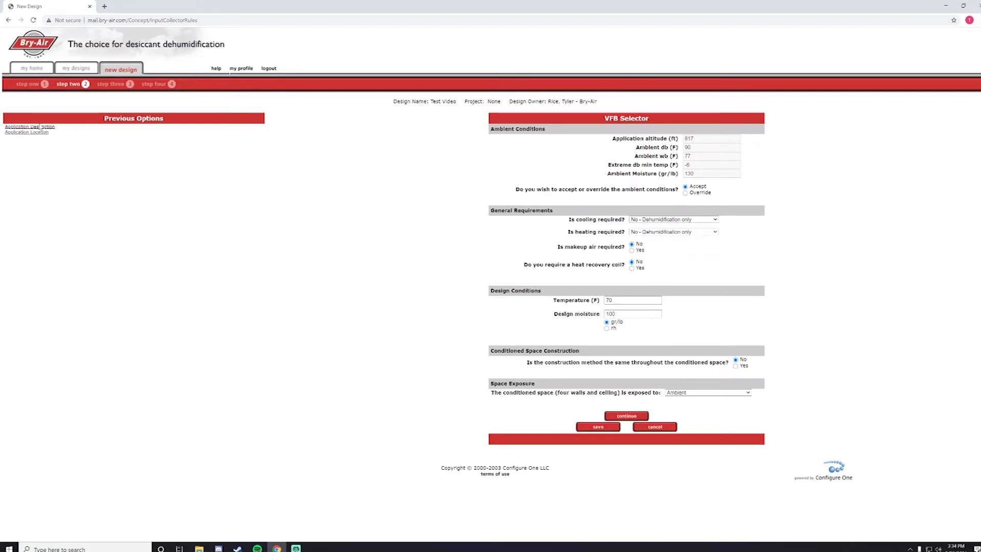
left_click_drag(54, 138, 3, 129)
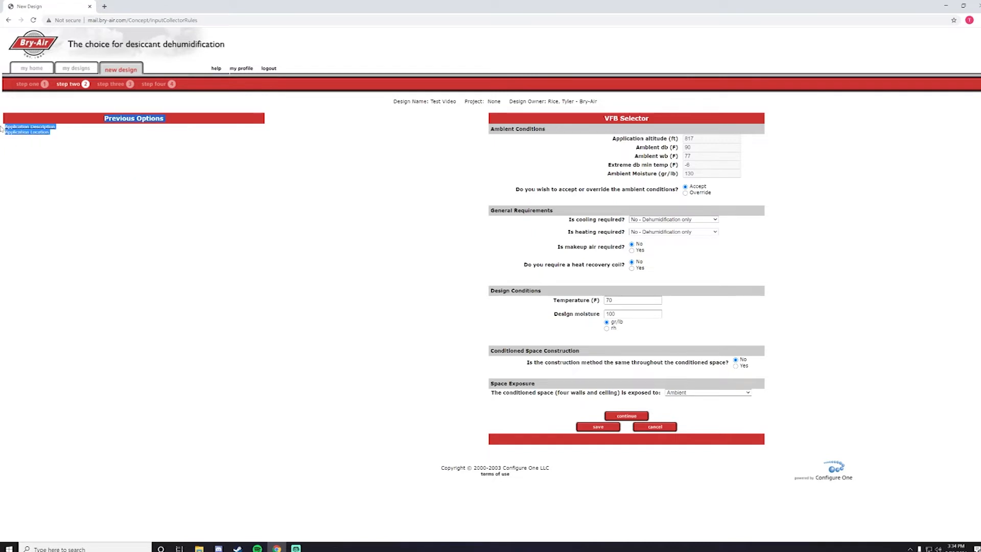
left_click(87, 184)
mouse_move(43, 130)
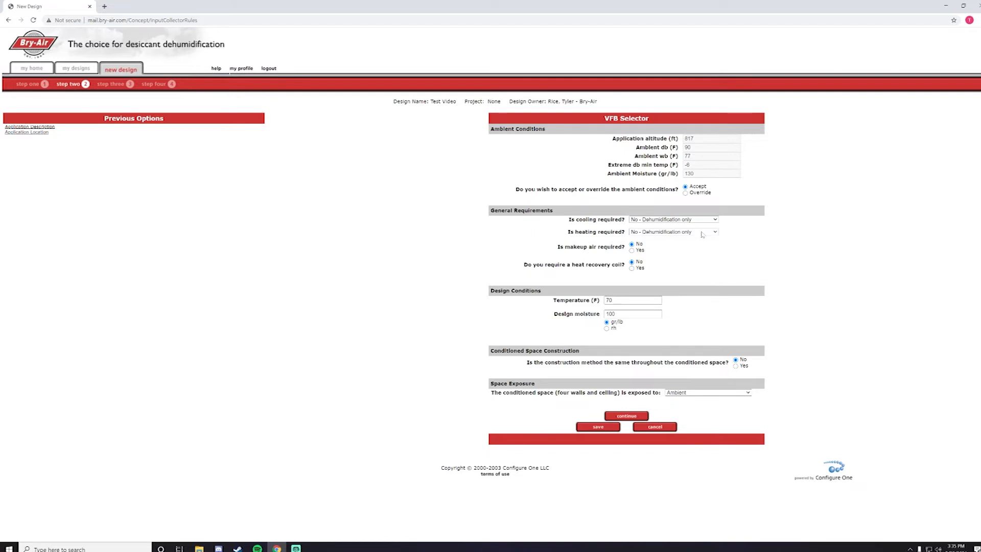
Step: Set cooling to 'Yes - Space cooling required' and heating to 'Yes - Space heating required'
left_click(671, 221)
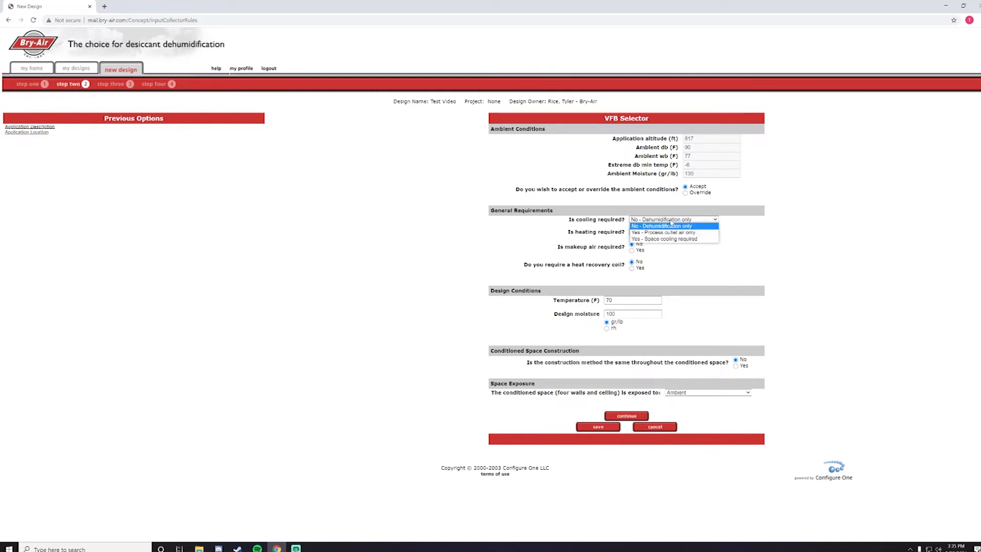
left_click(671, 225)
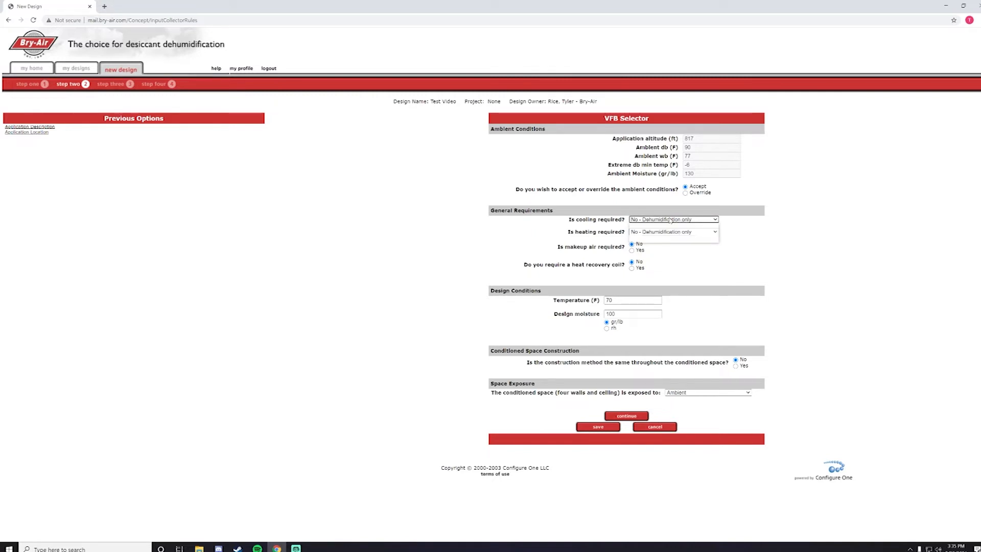
left_click(672, 221)
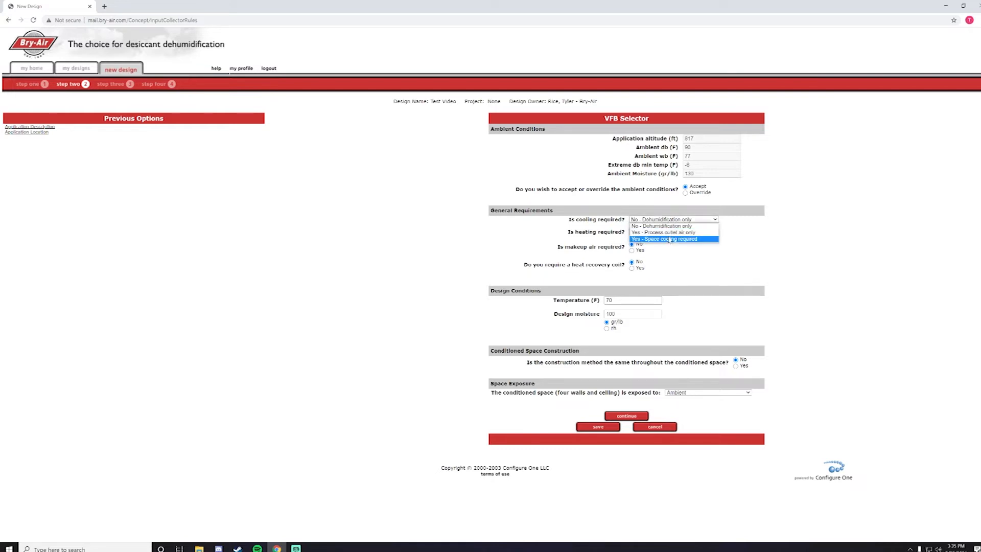
left_click(669, 239)
left_click(673, 232)
left_click(676, 251)
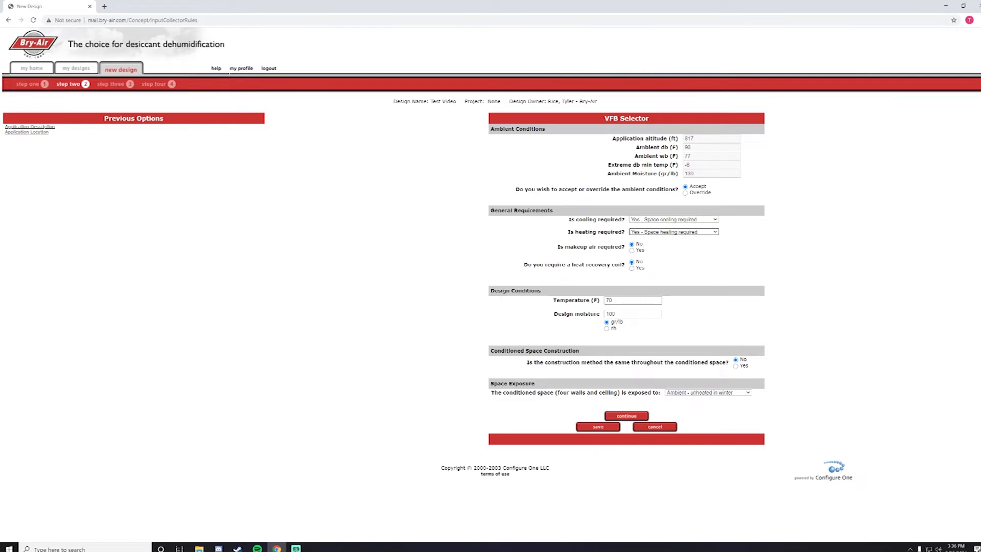
Step: Confirm the 70 °F design temperature and 100 gr/lb design moisture
double_click(612, 301)
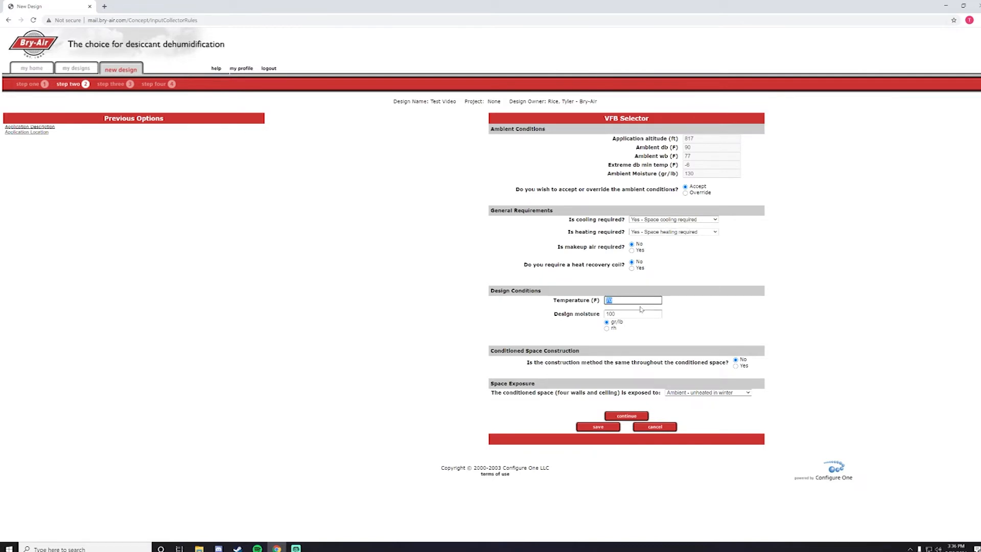
left_click(635, 300)
key("Tab")
left_click(769, 330)
Step: Leave the construction answer at No, set Space Exposure to Other, and save the requirements
left_click(735, 366)
left_click(735, 359)
left_click(697, 393)
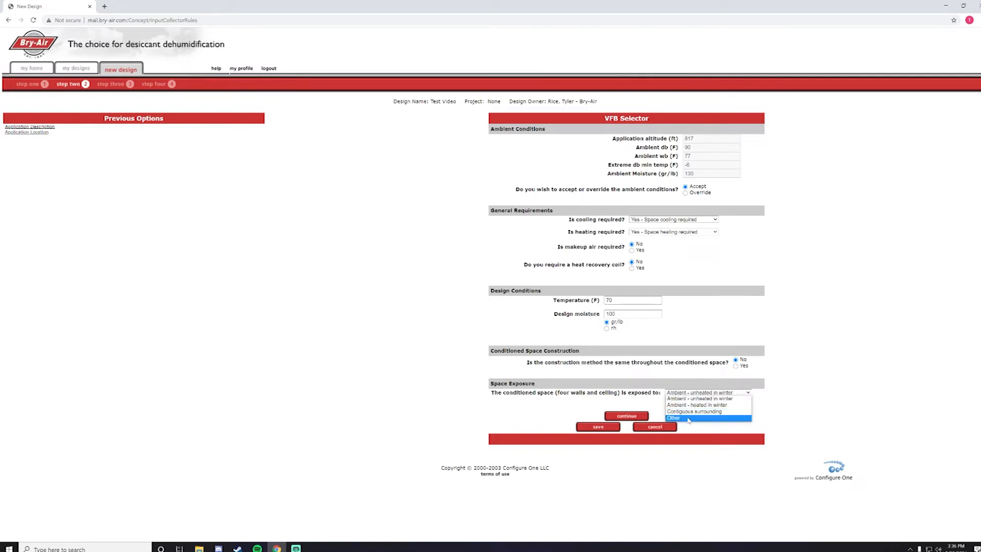
left_click(687, 418)
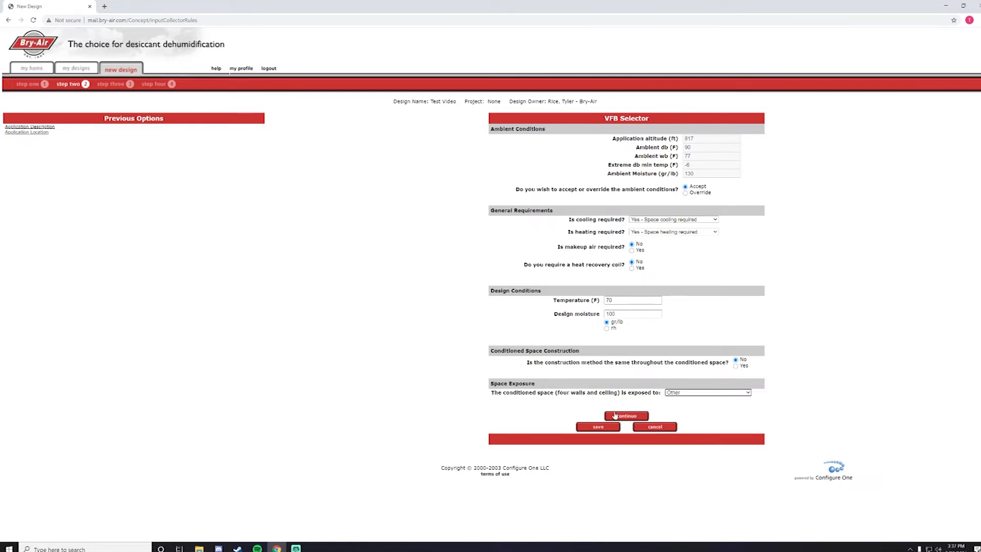
left_click(587, 428)
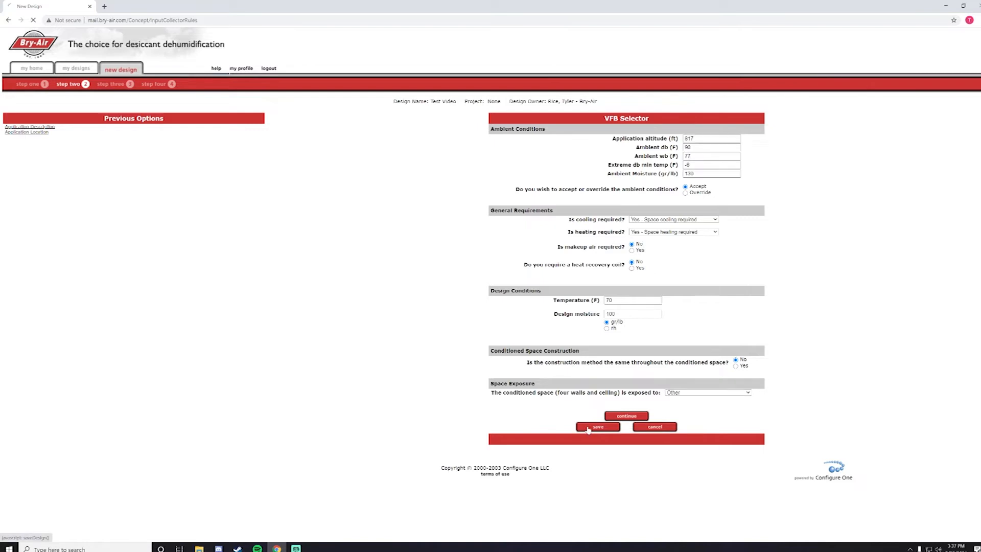
left_click(615, 432)
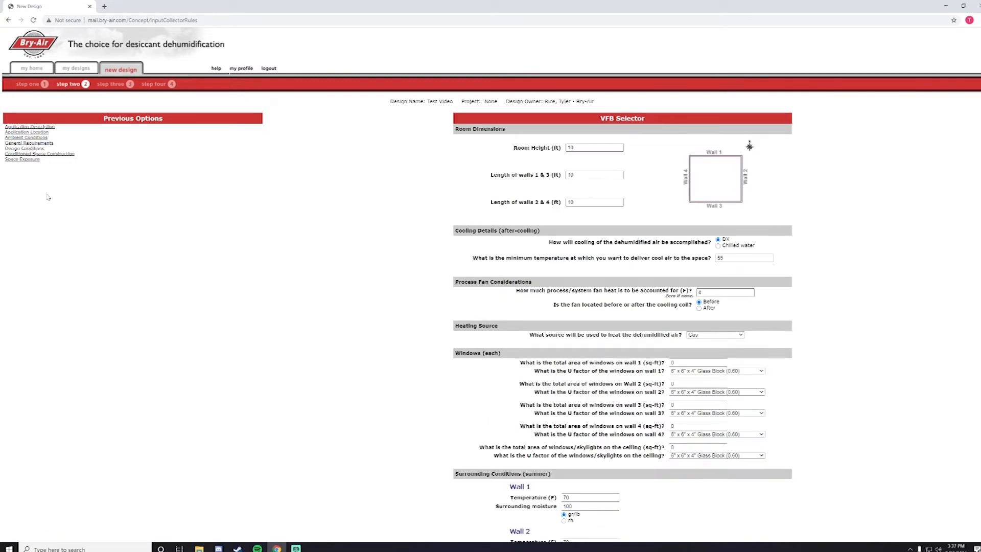
mouse_move(33, 152)
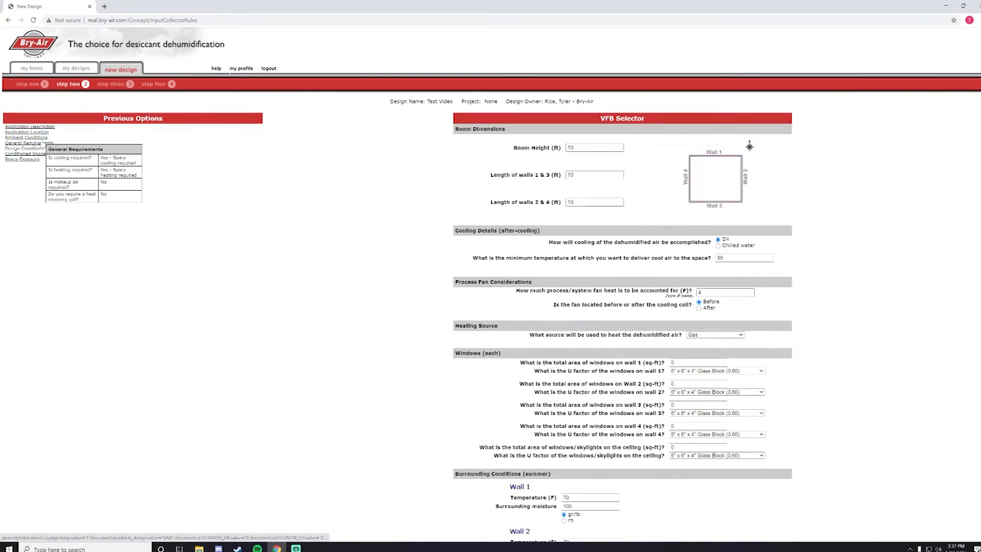
left_click(28, 155)
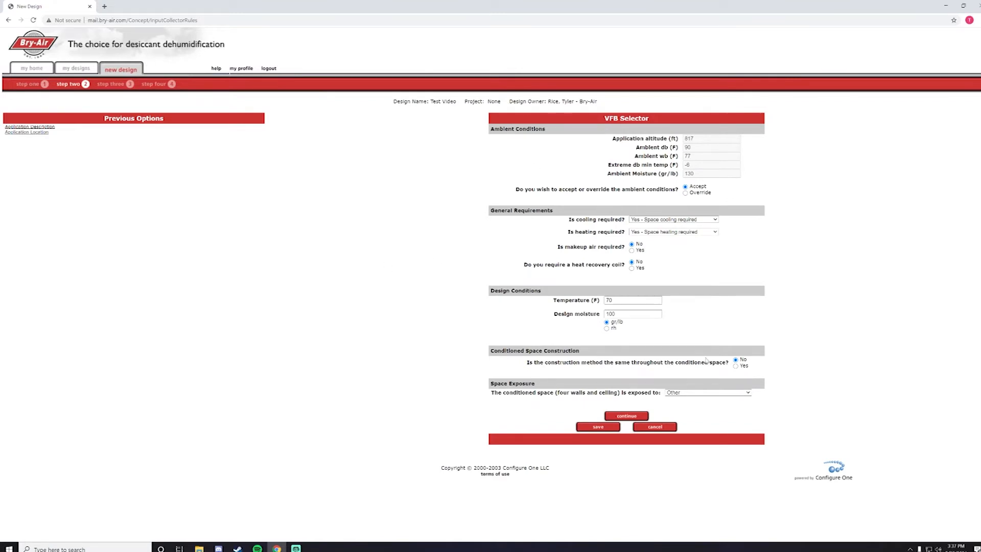
left_click(631, 416)
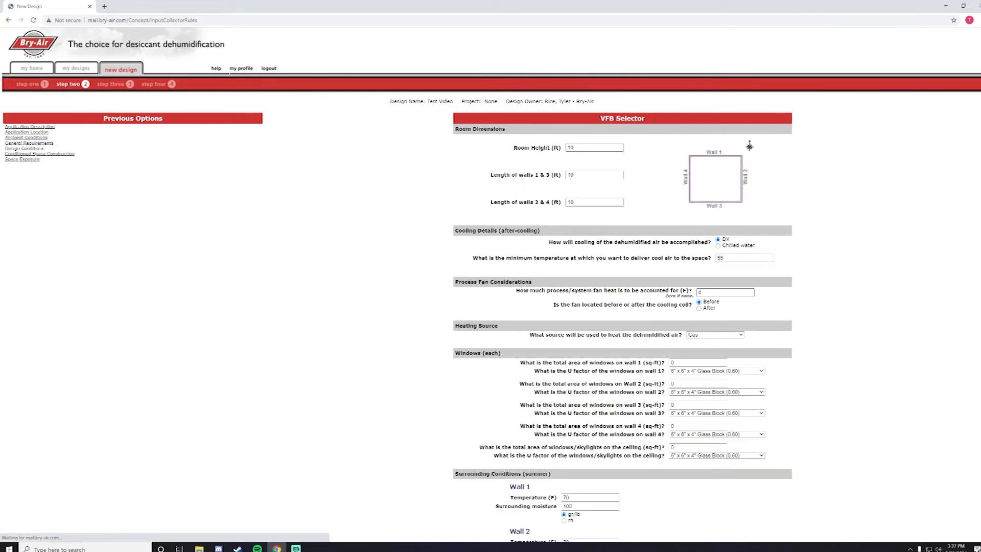
scroll(441, 266, "down", 1)
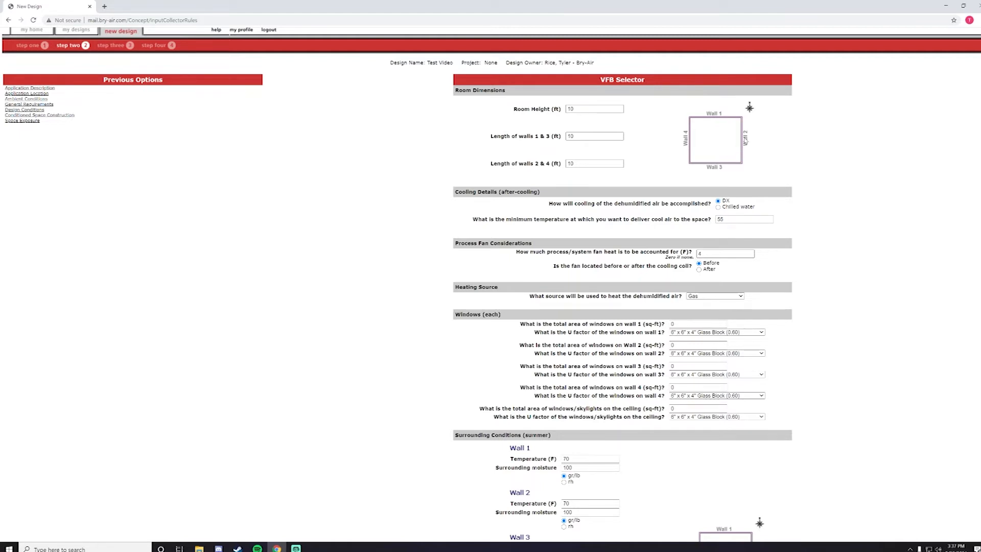
scroll(744, 140, "down", 1)
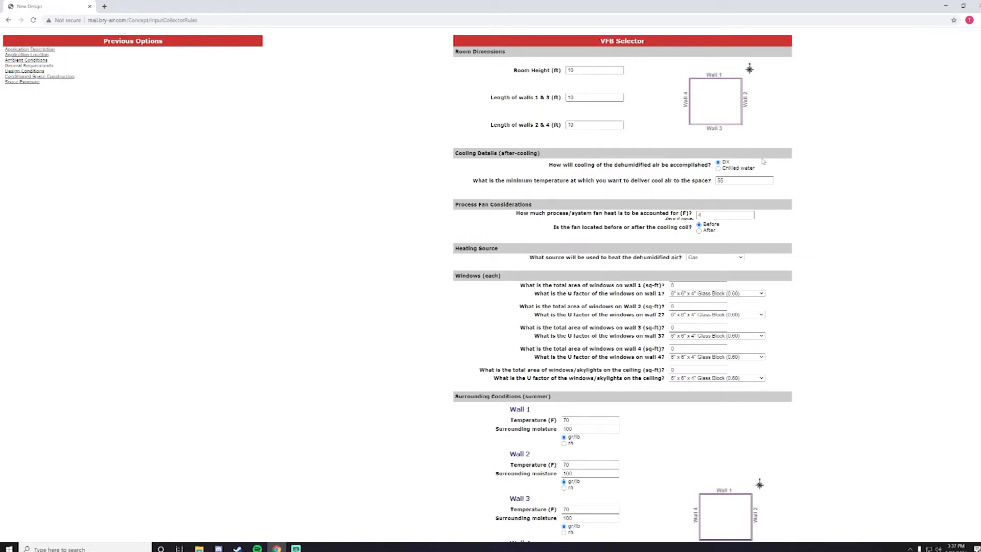
scroll(761, 159, "down", 2)
left_click(725, 181)
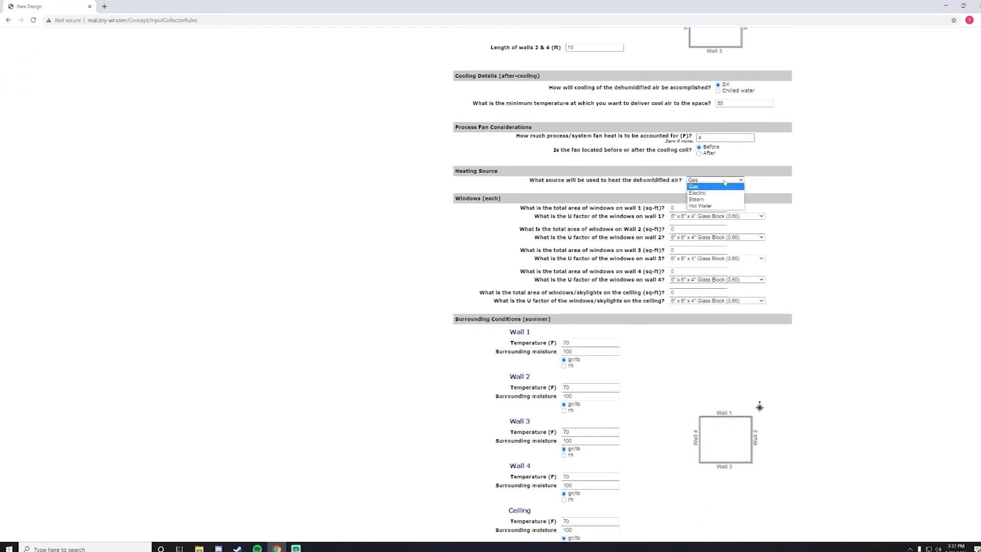
left_click(724, 183)
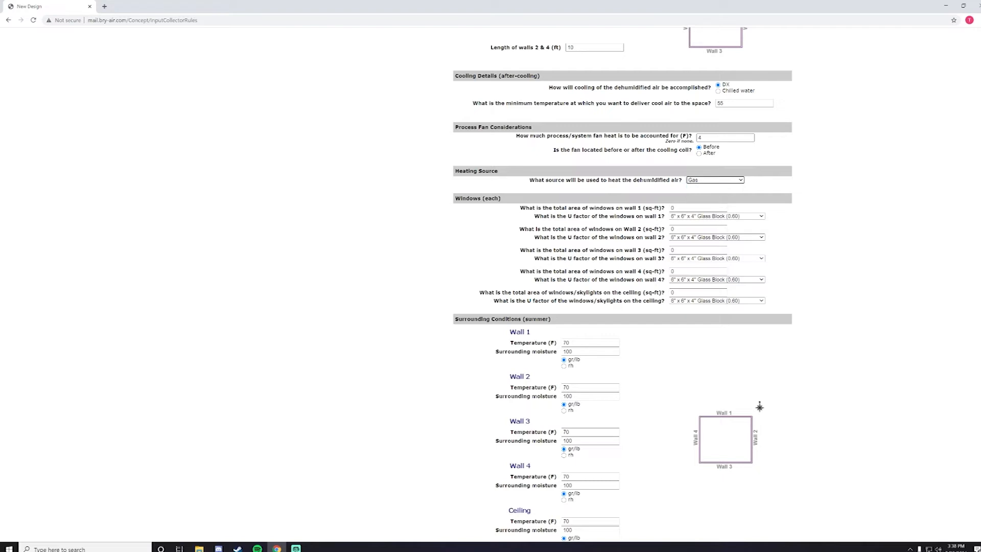
left_click(708, 216)
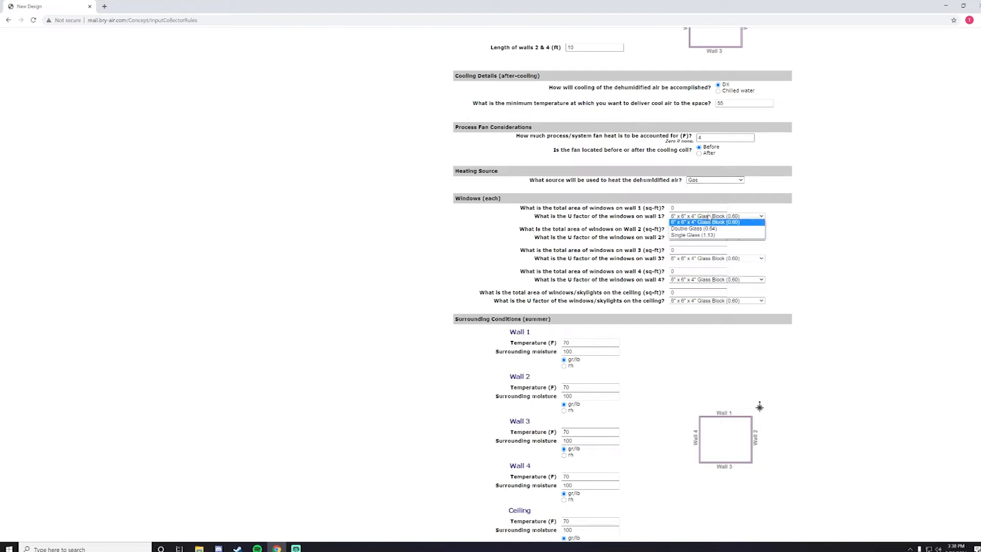
left_click(708, 216)
left_click(704, 238)
left_click(704, 239)
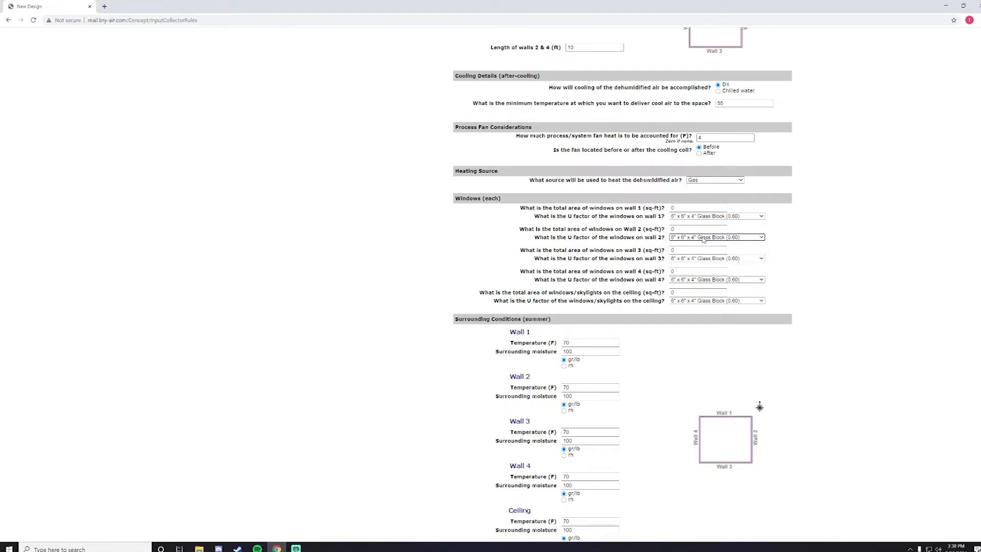
left_click(703, 259)
left_click(704, 259)
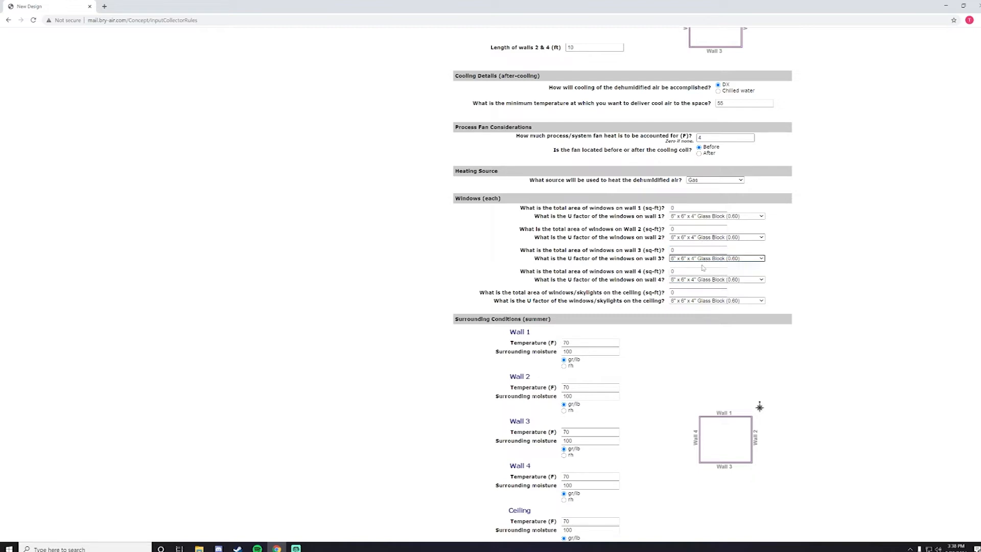
left_click(700, 280)
left_click(701, 280)
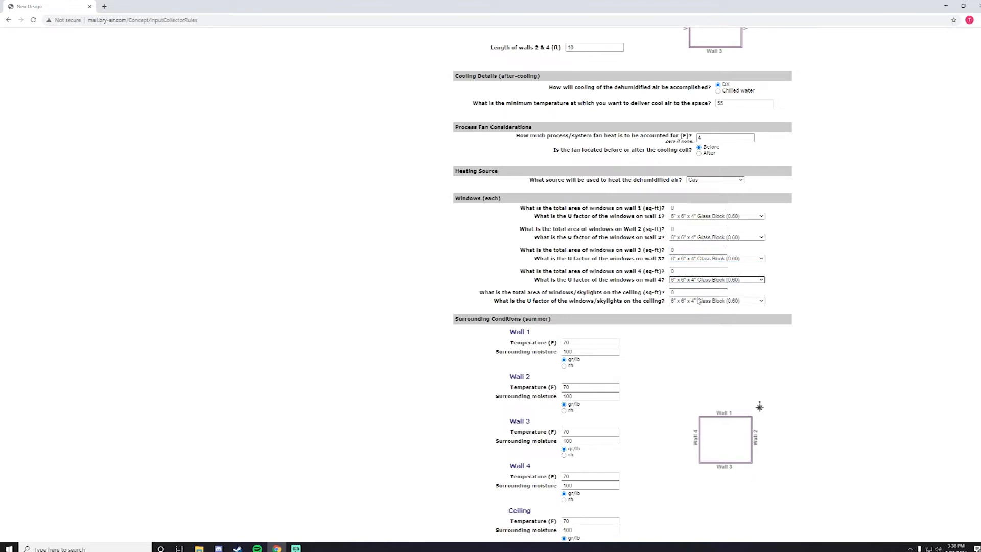
left_click(698, 301)
left_click(699, 301)
scroll(625, 276, "down", 4)
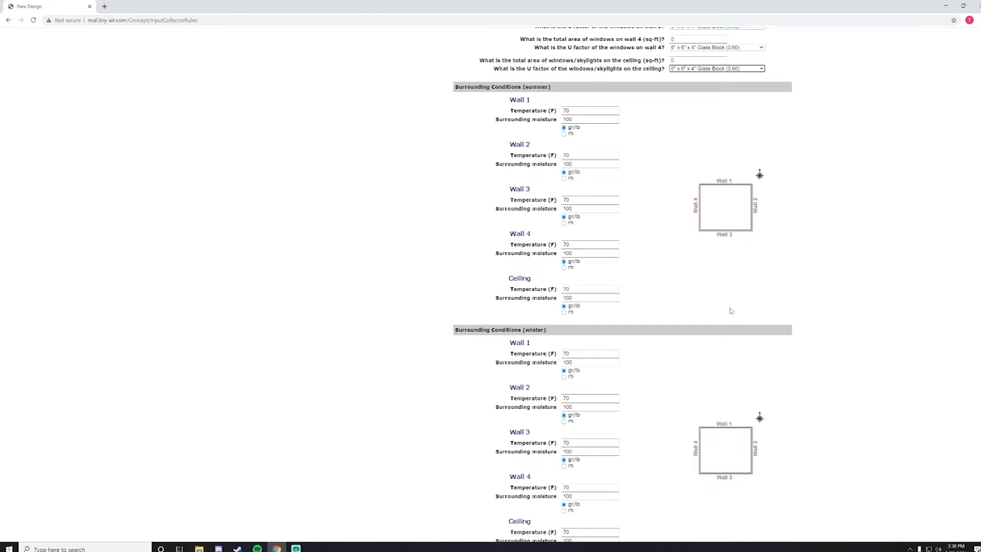
scroll(709, 303, "down", 2)
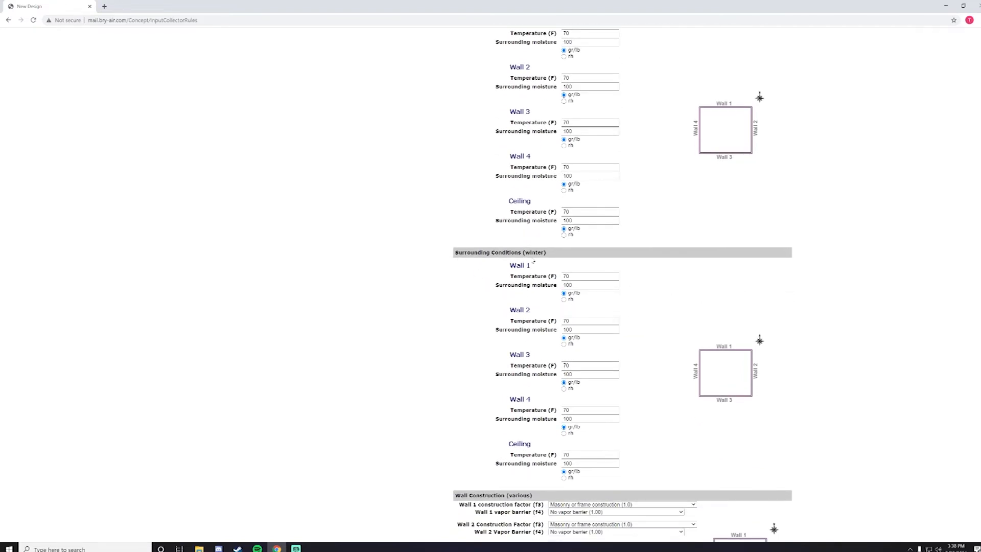
scroll(533, 261, "up", 10)
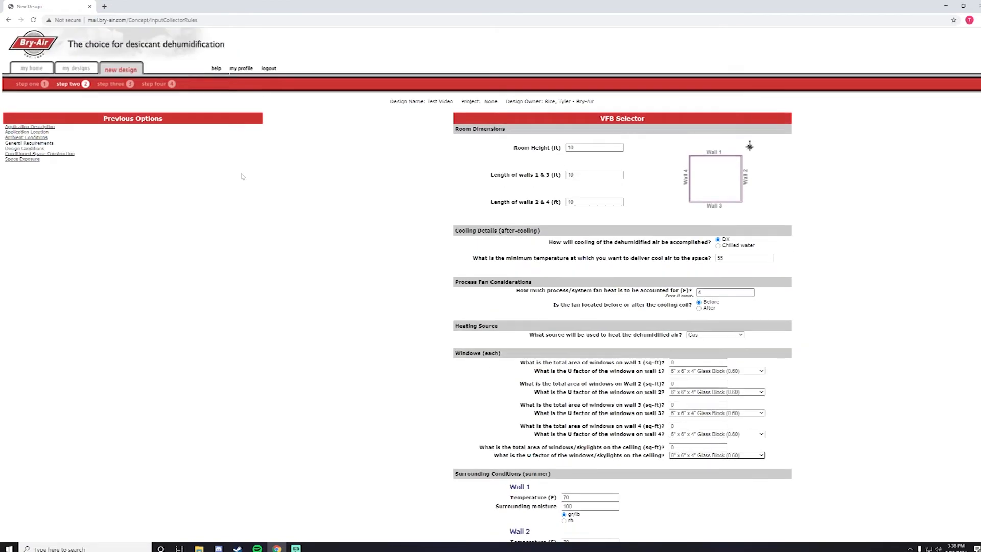
Step: Enter 90 °F as the Wall 1 summer surrounding temperature, carrying it to all walls and ceiling
mouse_move(40, 138)
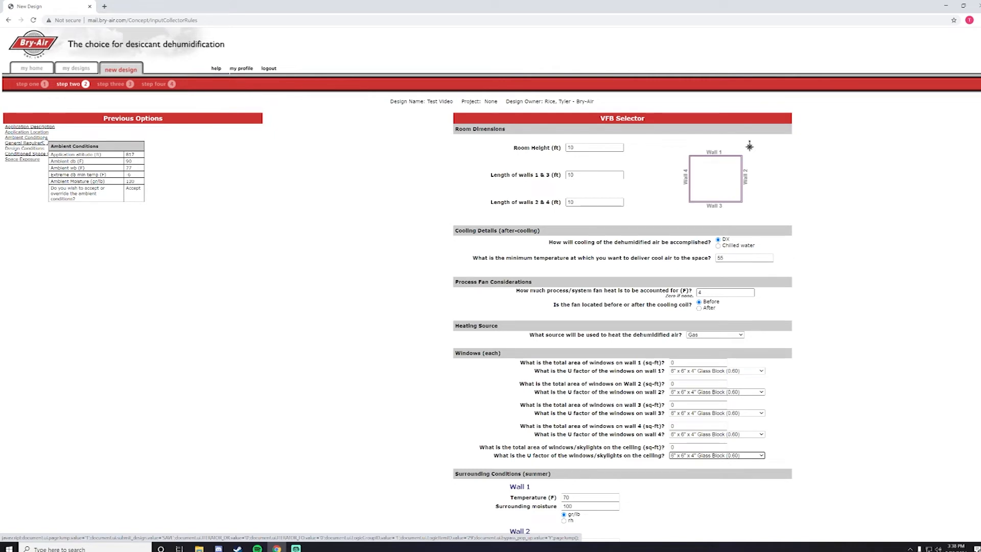
scroll(280, 254, "down", 6)
key("Tab")
type("90")
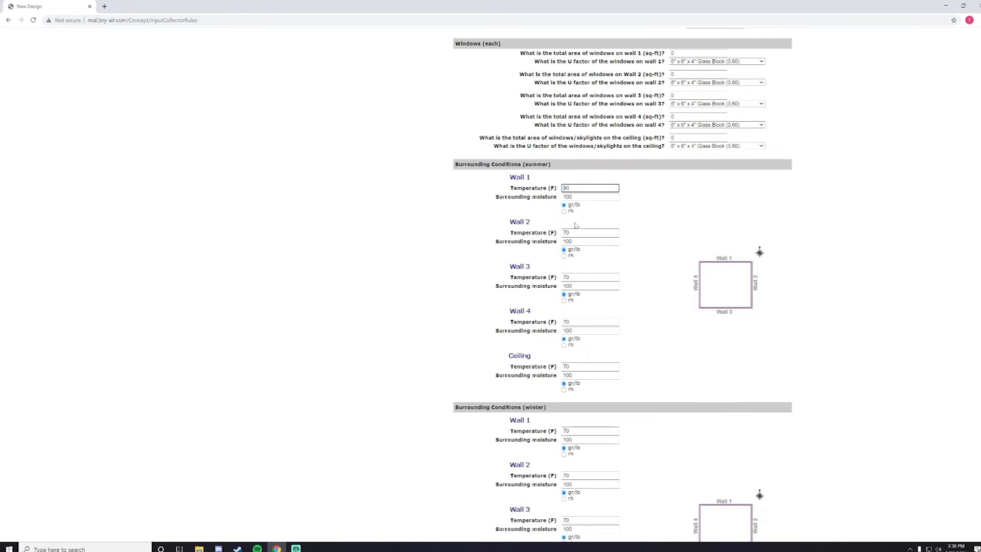
scroll(575, 225, "up", 6)
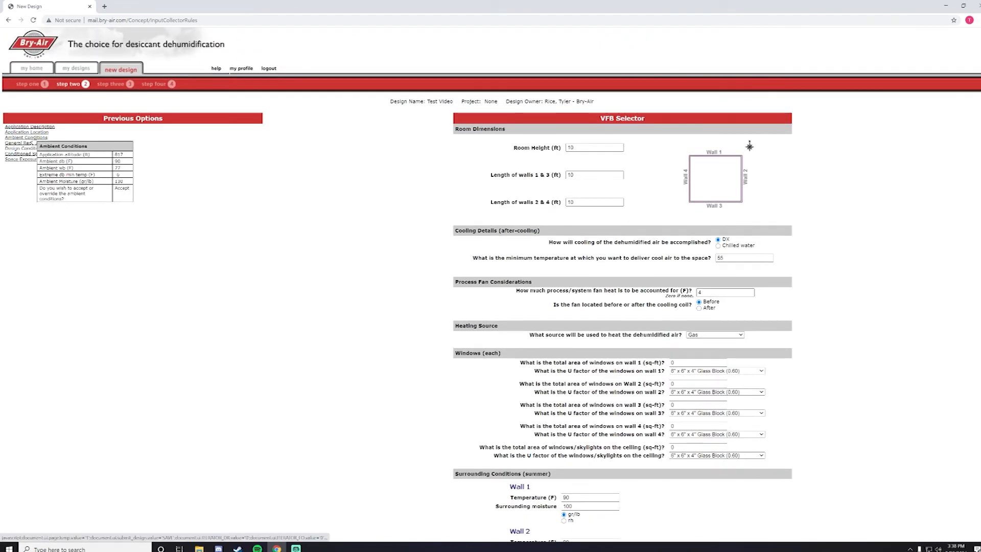
scroll(362, 317, "down", 6)
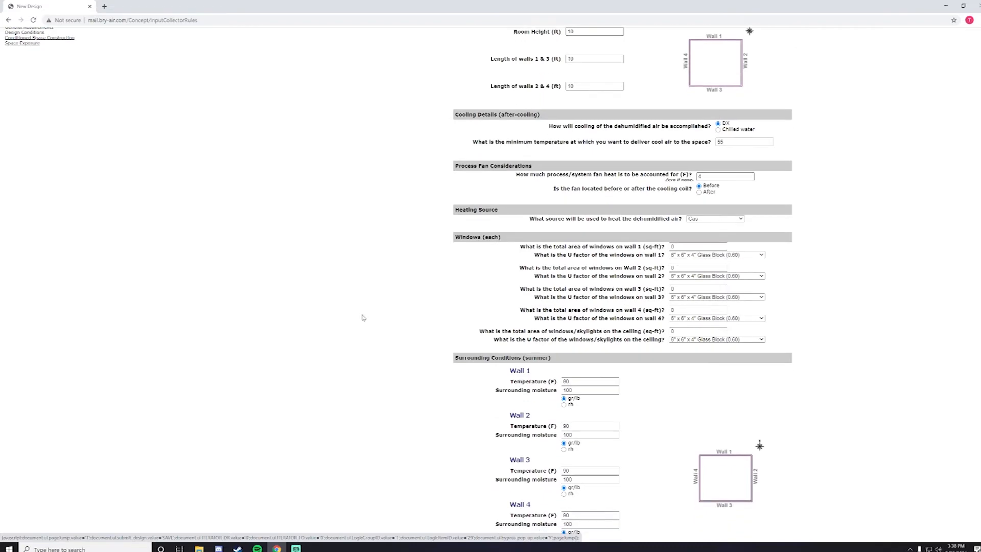
scroll(405, 314, "down", 3)
Step: Enter -6 °F as the Wall 1 winter surrounding temperature, carrying it to all walls and ceiling
key("Tab")
key("Tab")
key("Tab")
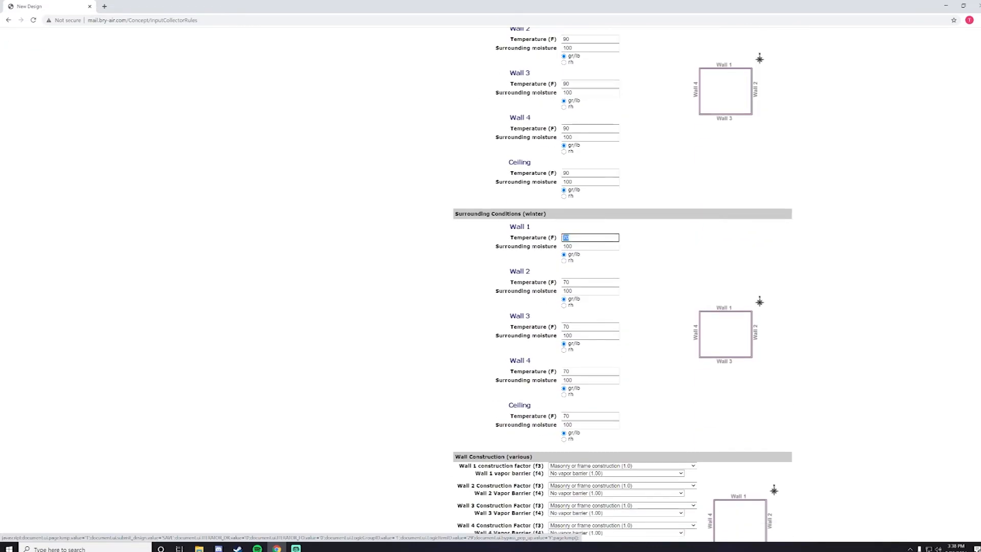
type("-6")
scroll(463, 193, "down", 5)
scroll(463, 193, "up", 1)
scroll(465, 193, "down", 1)
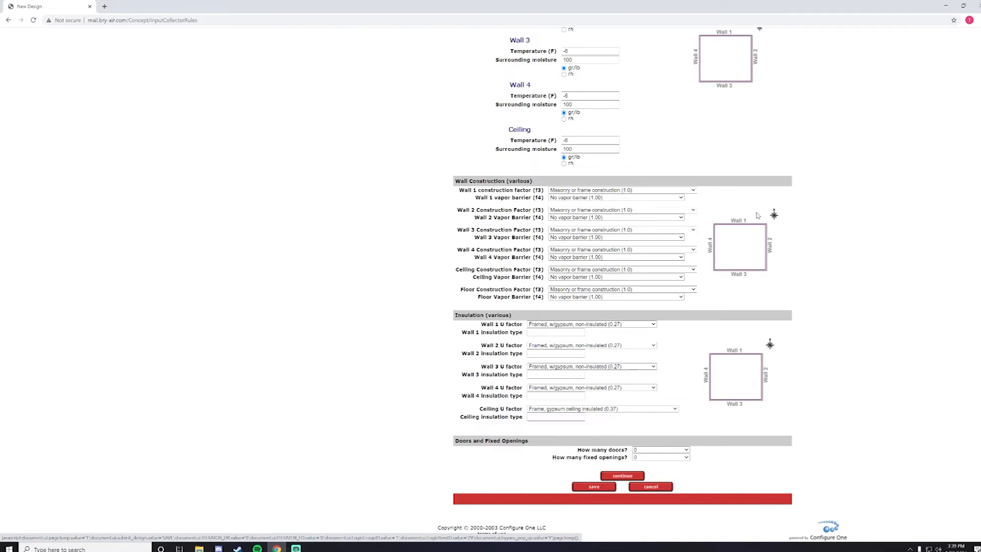
Step: Keep masonry or frame construction and no vapor barrier for Walls 1, 2 and 3
left_click(685, 191)
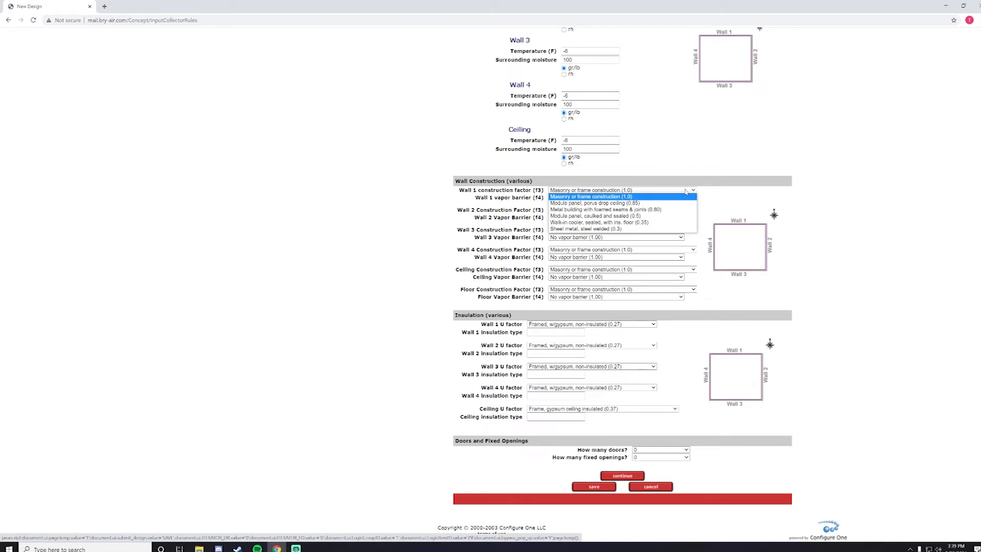
left_click(642, 197)
left_click(642, 198)
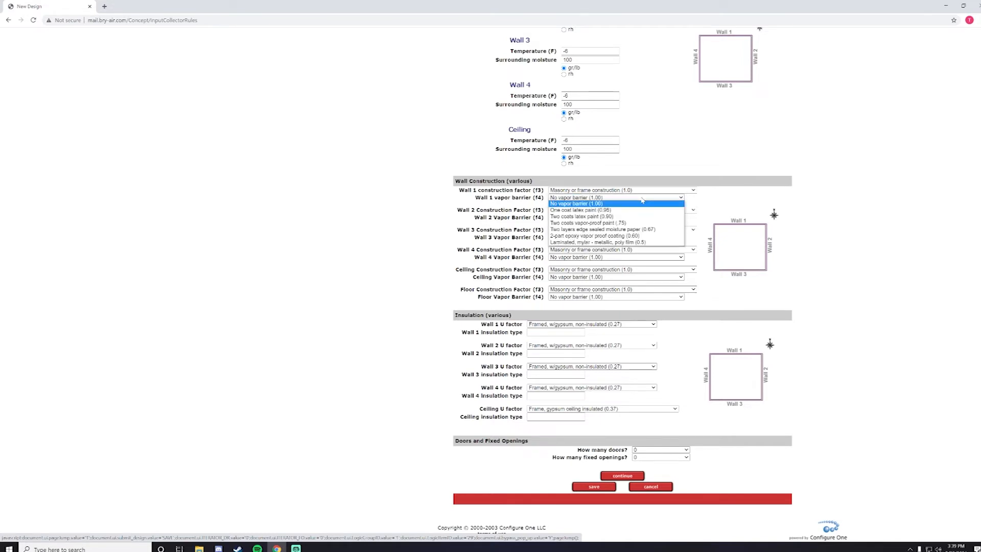
left_click(642, 199)
left_click(623, 210)
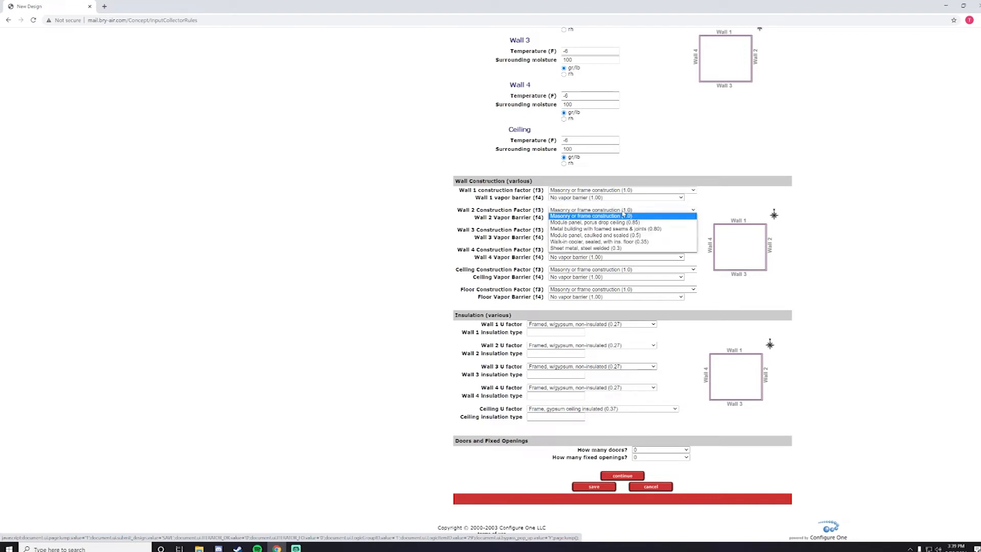
left_click(623, 215)
left_click(613, 218)
left_click(605, 225)
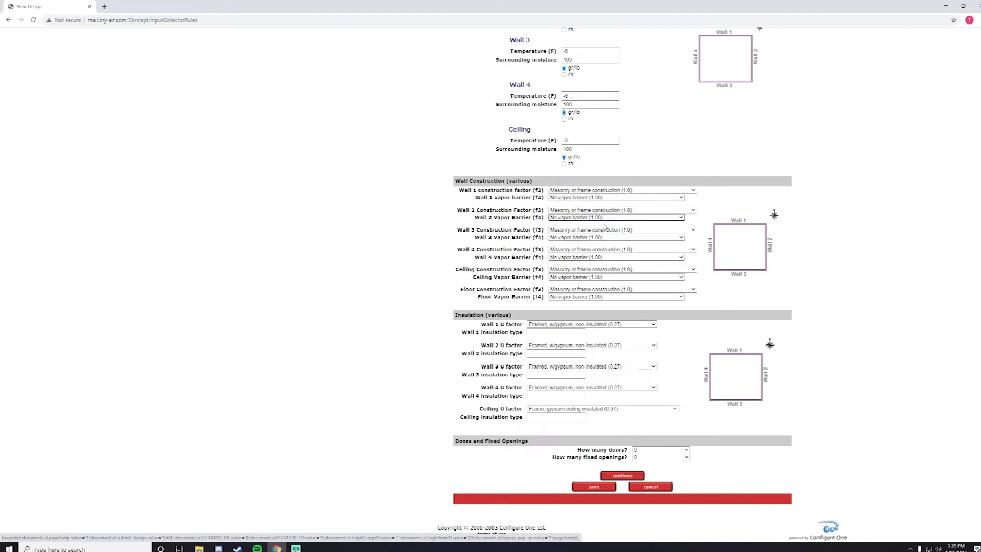
left_click(604, 231)
left_click(605, 234)
left_click(604, 237)
left_click(605, 245)
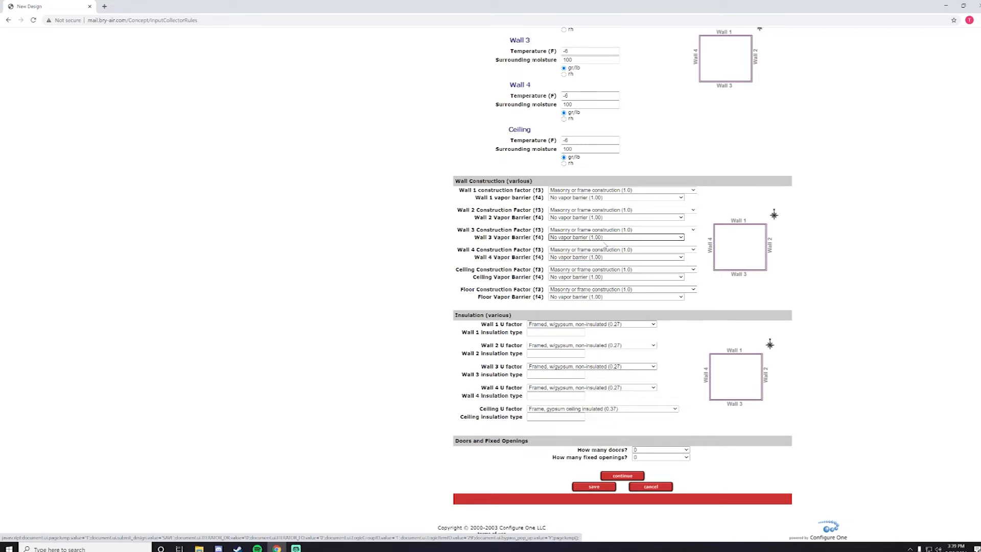
Step: Keep Wall 1's U factor at 'Framed, w/gypsum, non-insulated (0.27)'
left_click(587, 325)
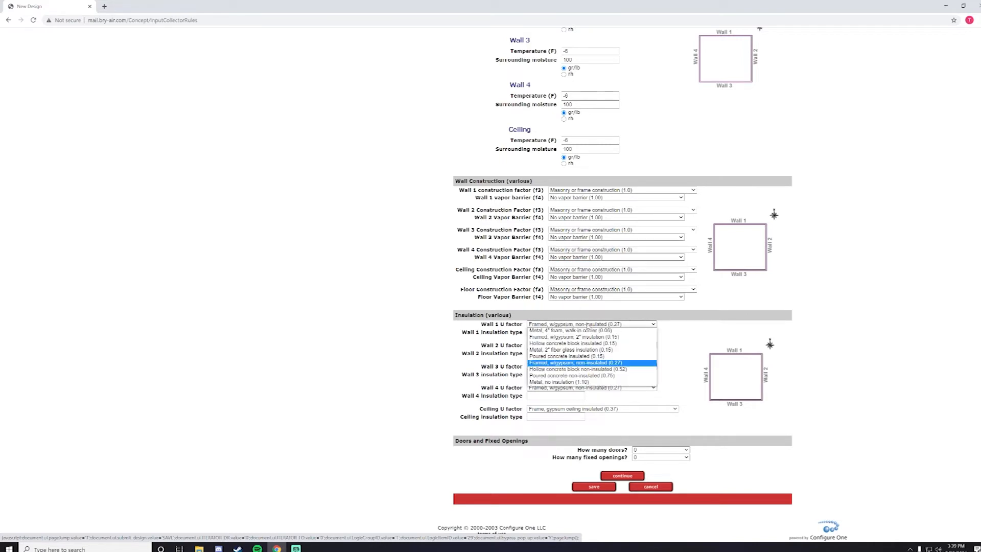
left_click(561, 324)
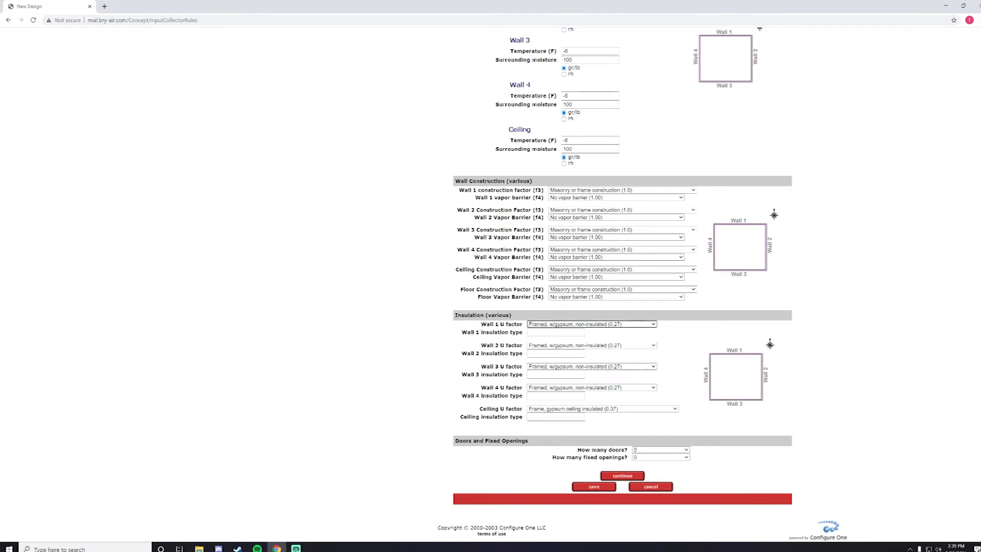
left_click_drag(466, 332, 501, 332)
left_click(501, 332)
scroll(591, 361, "up", 1)
scroll(594, 376, "down", 1)
Step: Set 'How many doors?' and 'How many fixed openings?' each to 1 and continue
left_click(684, 449)
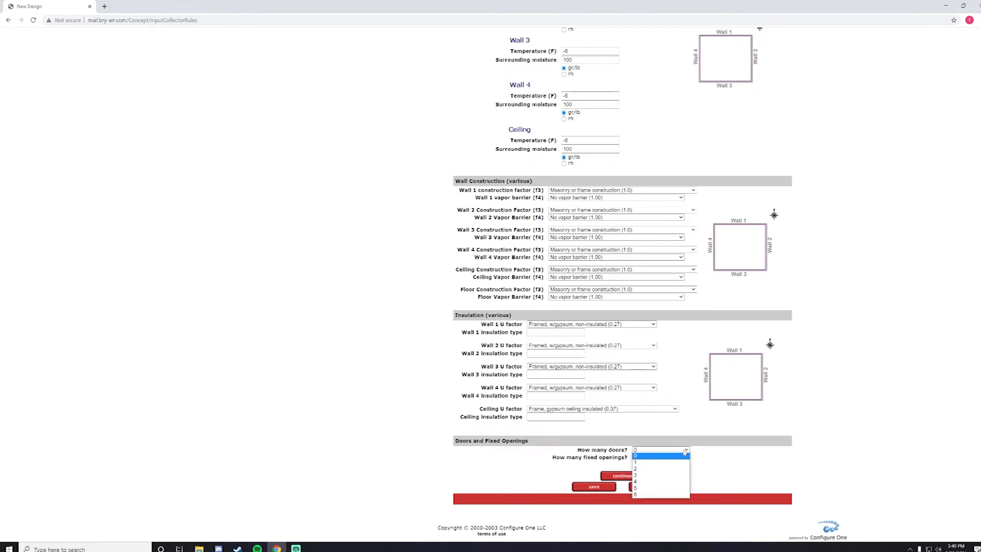
left_click(659, 463)
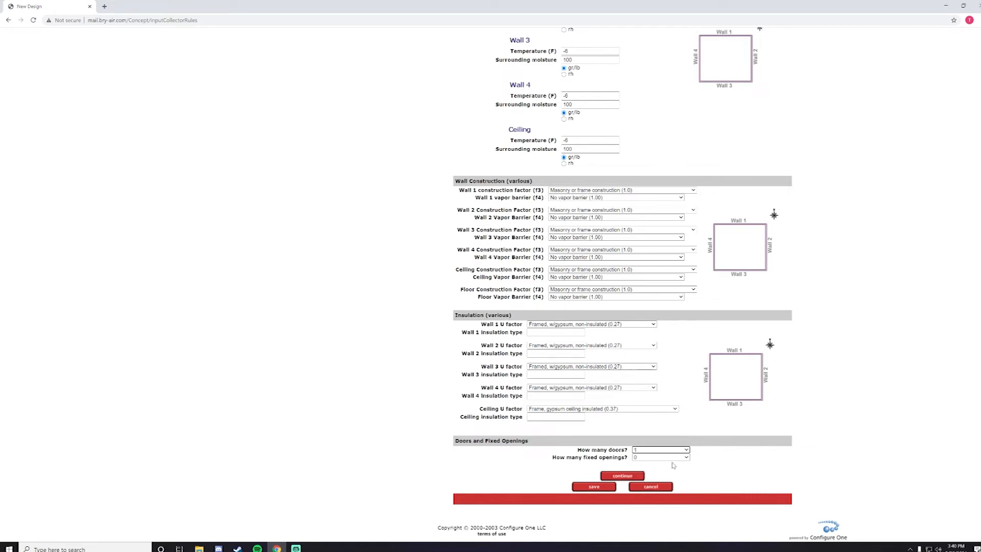
left_click(671, 457)
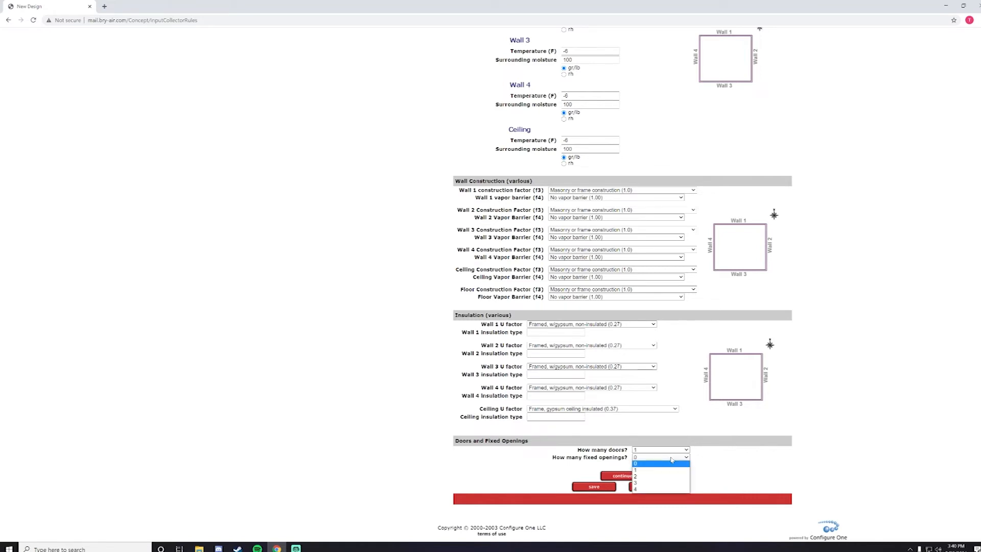
left_click(663, 469)
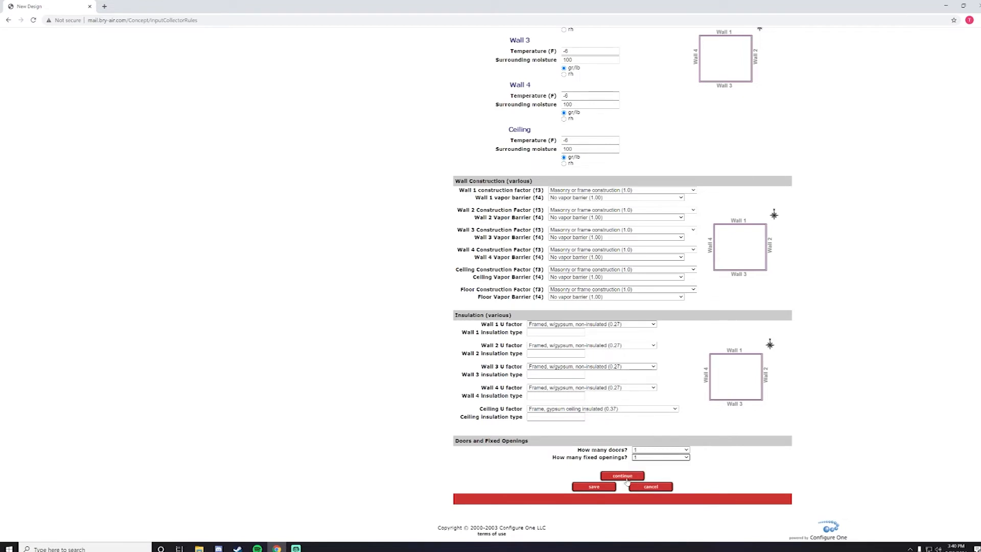
left_click(594, 488)
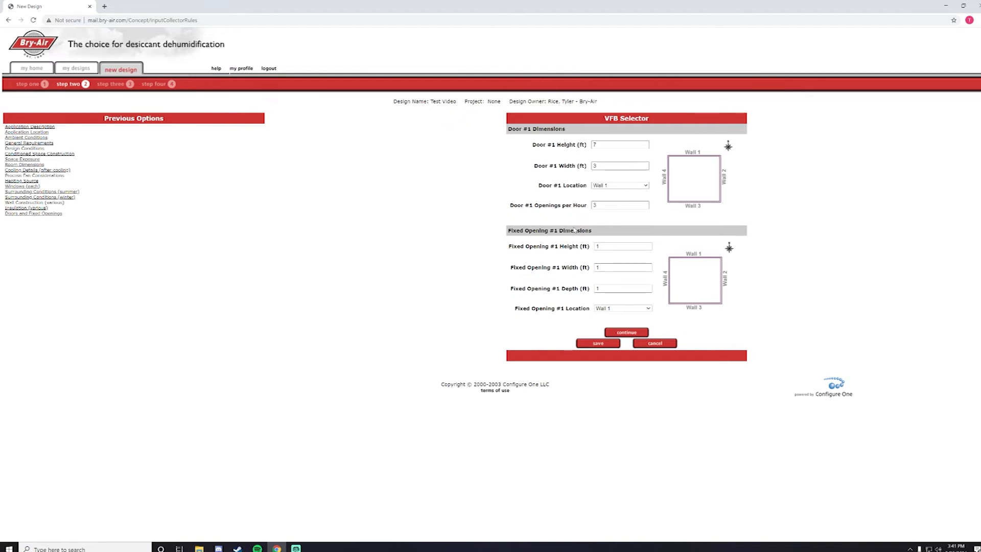
Step: Put Door #1 on Wall 2 and Fixed Opening #1 on Wall 4, then continue
left_click(619, 186)
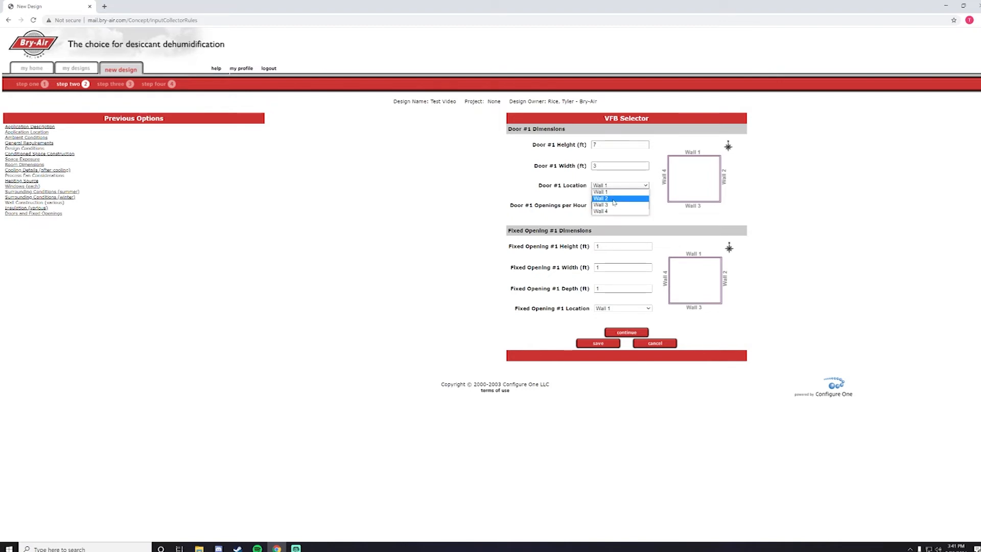
left_click(613, 192)
left_click(625, 309)
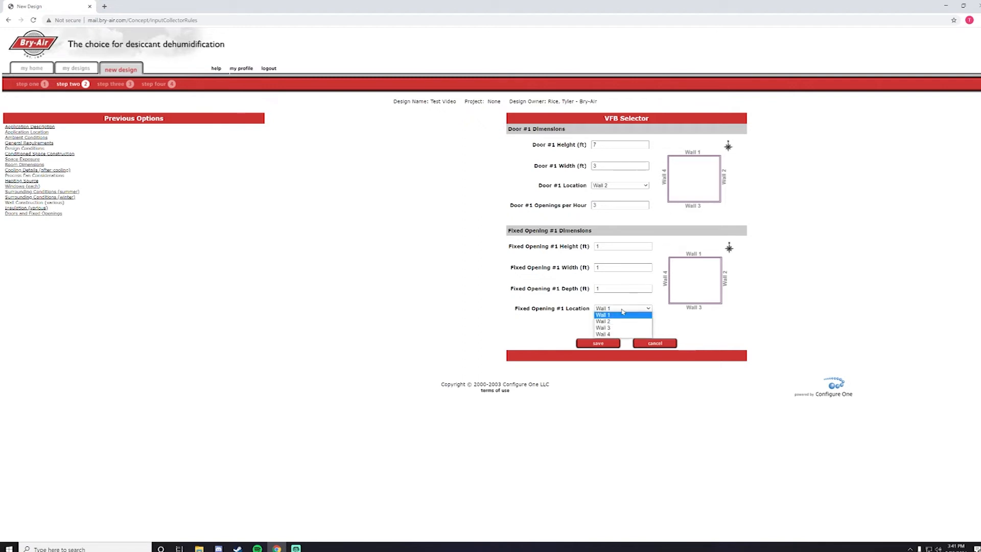
left_click(616, 337)
left_click(617, 342)
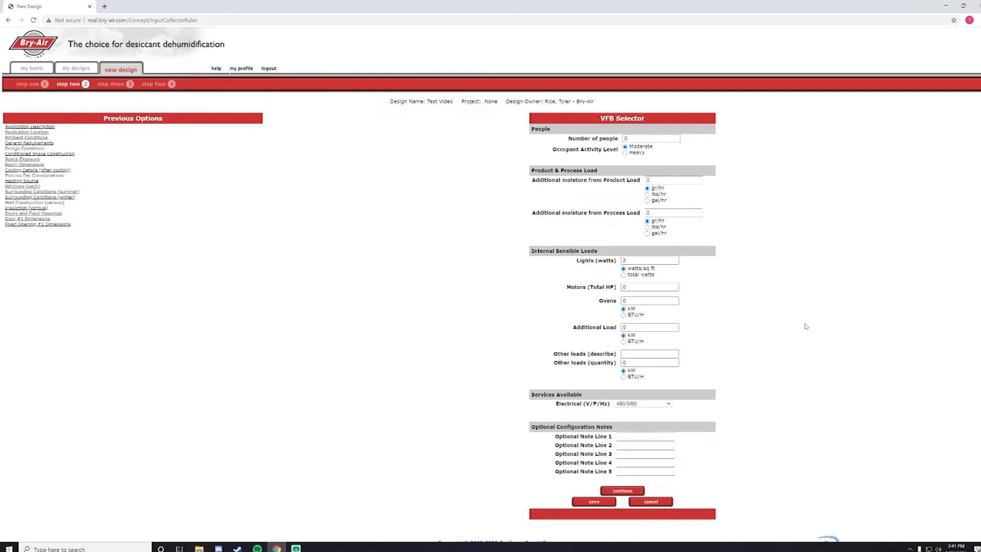
Step: Enter 2 as the number of people, keep 480/3/60 electrical supply, and continue
scroll(785, 314, "down", 1)
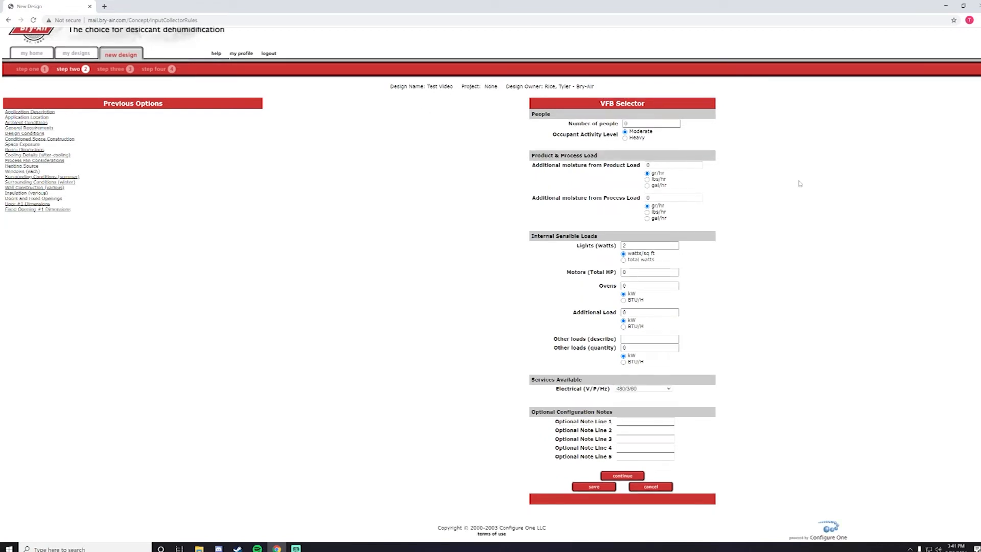
double_click(644, 123)
key("BackSpace")
left_click(625, 133)
left_click(661, 389)
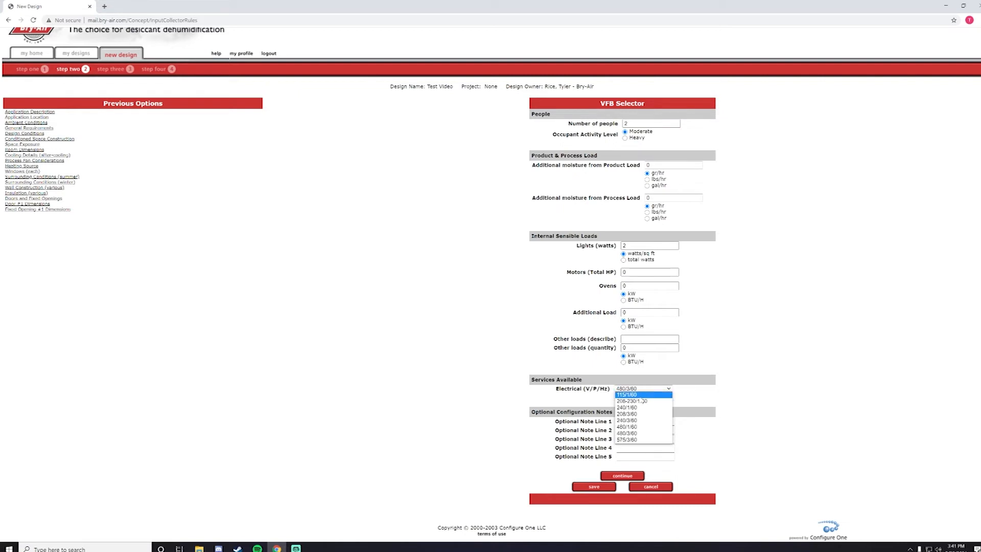
left_click(787, 437)
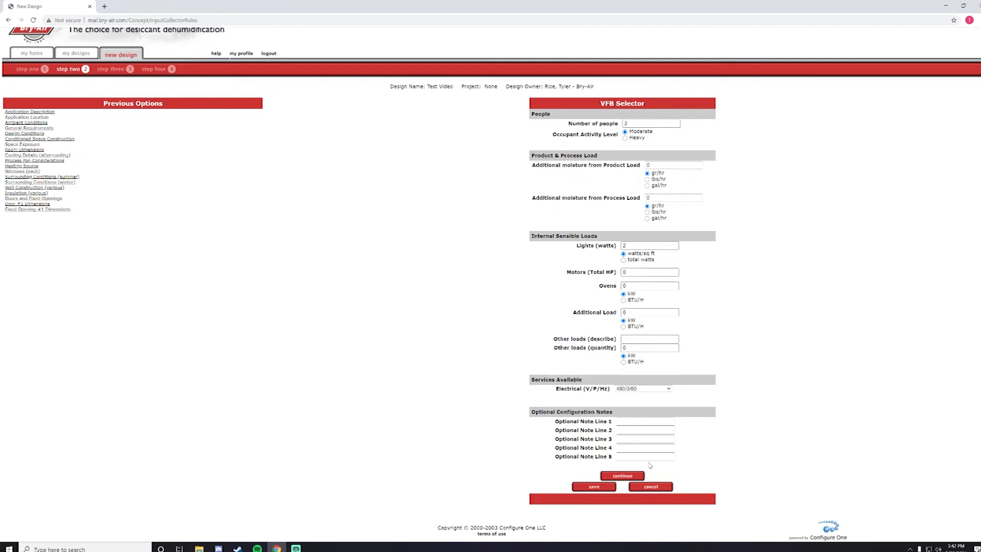
left_click(624, 474)
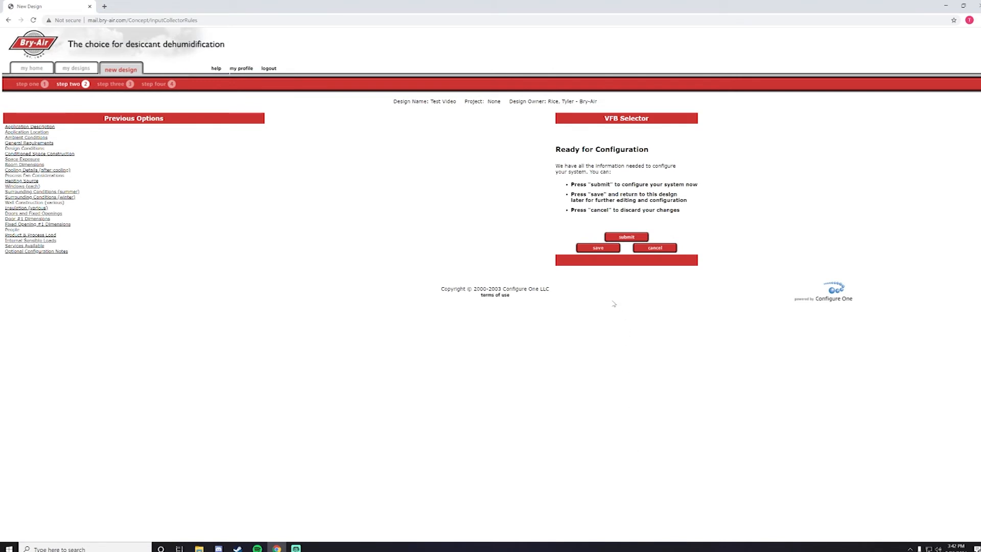
Step: Submit the design and proceed with the recommended VFB-3 Electric unit
left_click(593, 253)
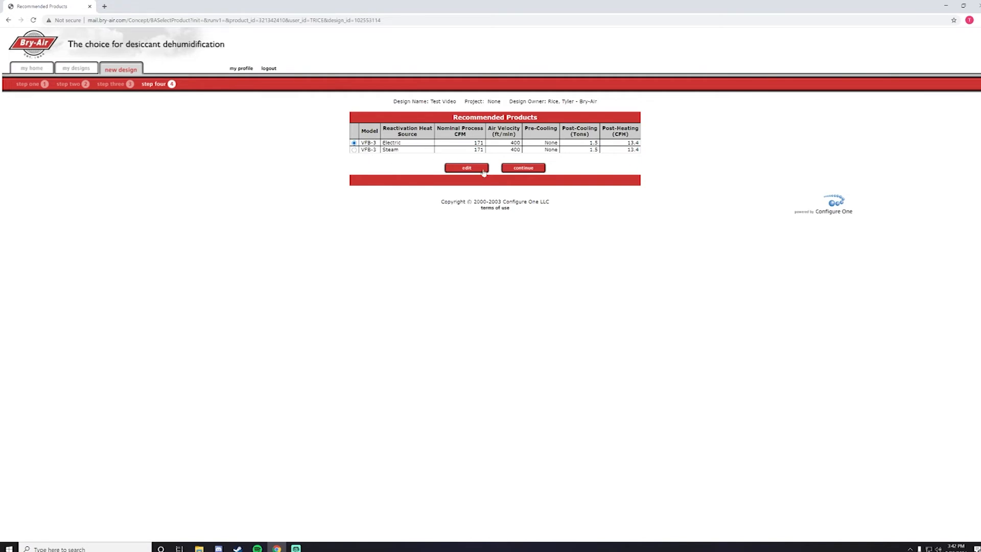
left_click(524, 168)
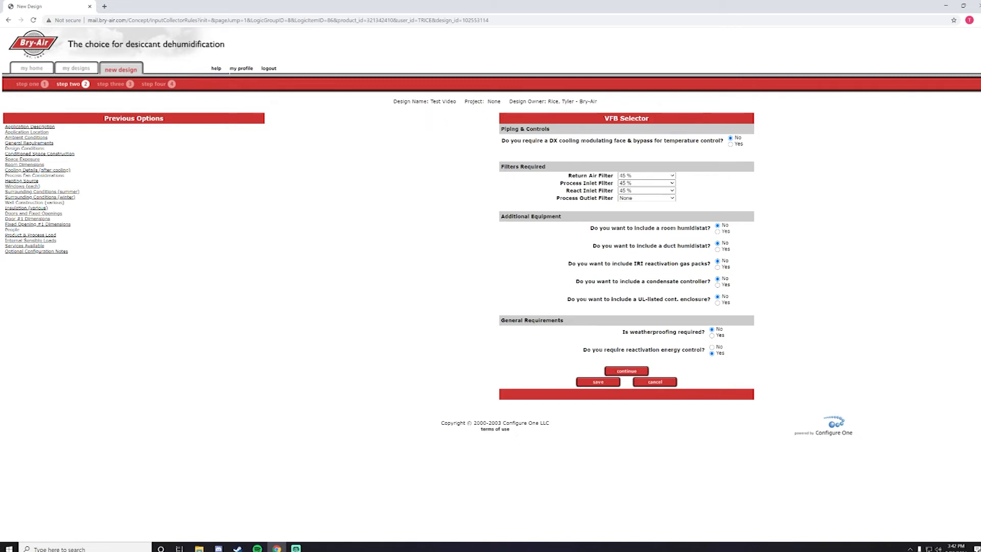
Step: Set return air, process inlet and react inlet filters to 45 % and process outlet to 95 %
left_click(640, 177)
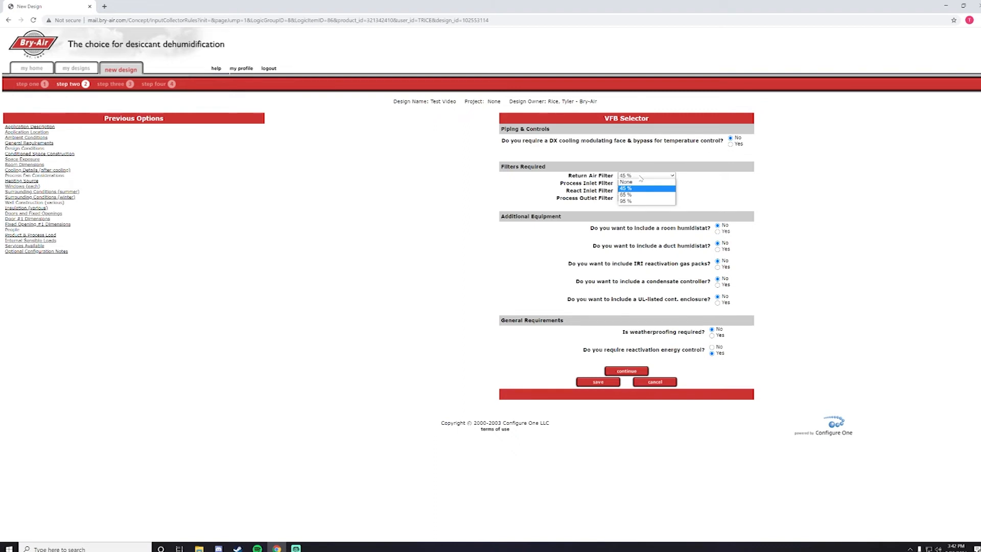
left_click(638, 188)
left_click(636, 183)
left_click(636, 195)
left_click(636, 191)
left_click(639, 203)
left_click(637, 199)
left_click(660, 216)
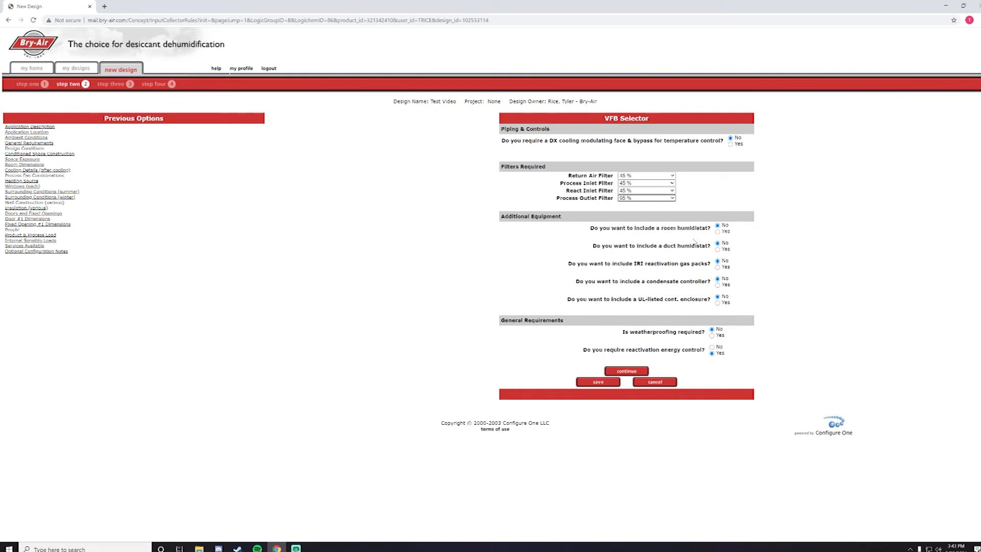
left_click(625, 370)
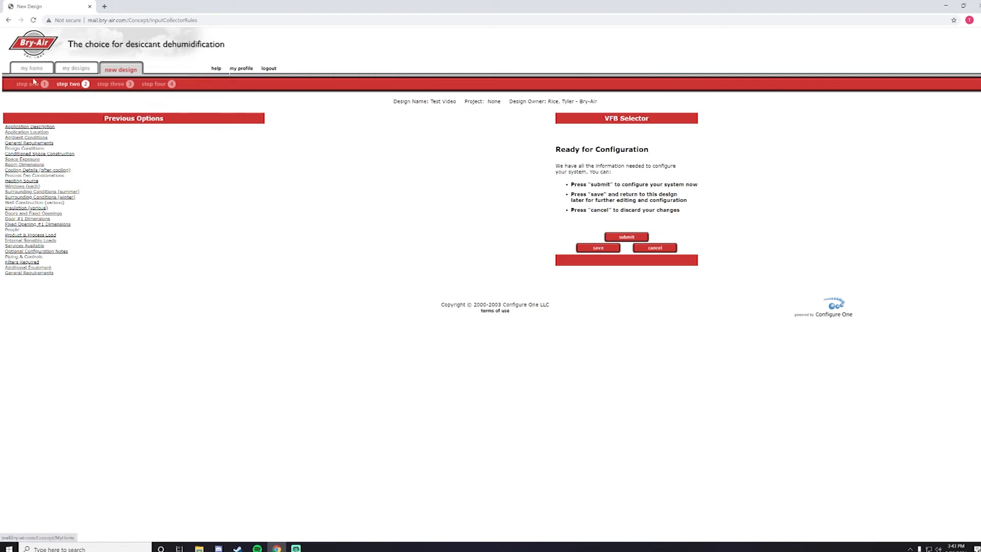
Step: Jump back to Application Description and step through ambient conditions to the room dimensions page
left_click(29, 125)
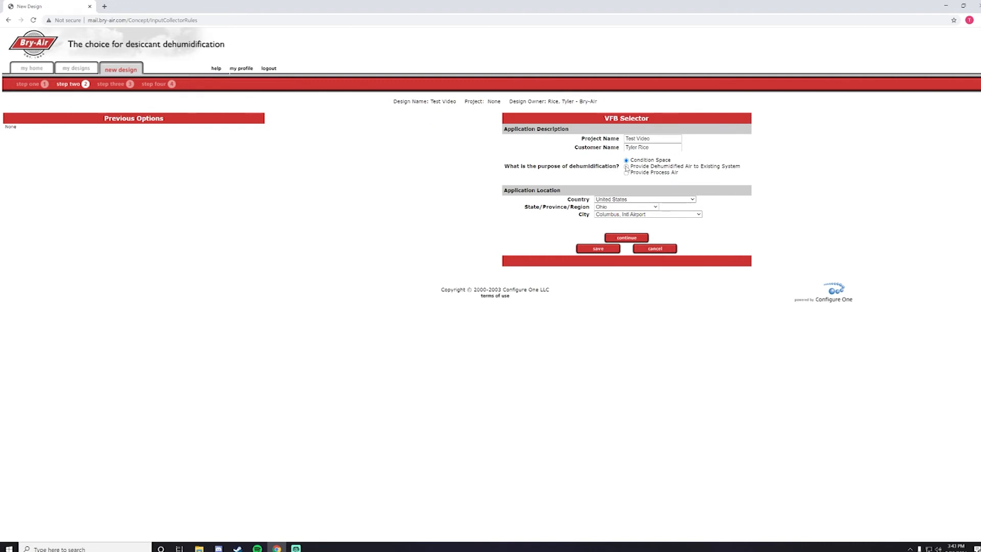
left_click(627, 239)
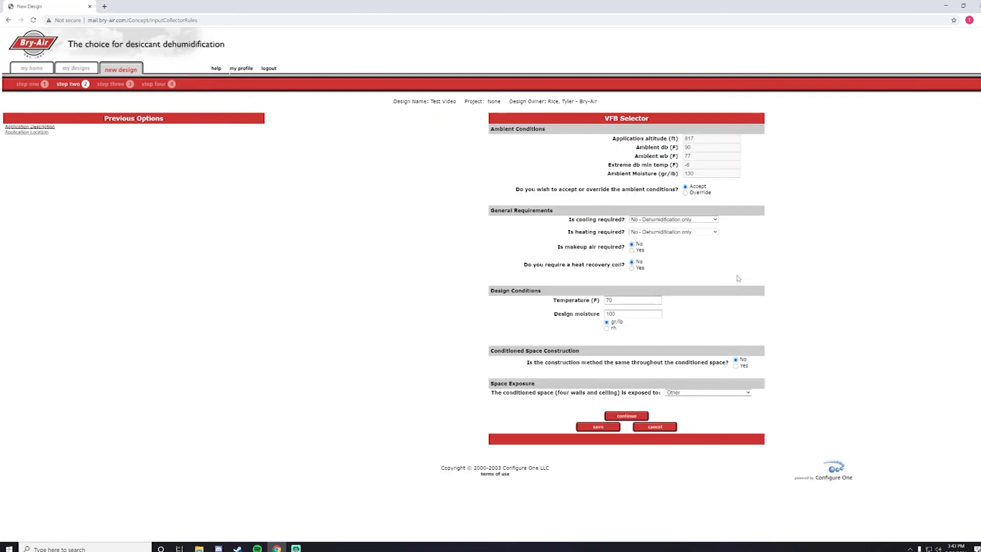
left_click(621, 416)
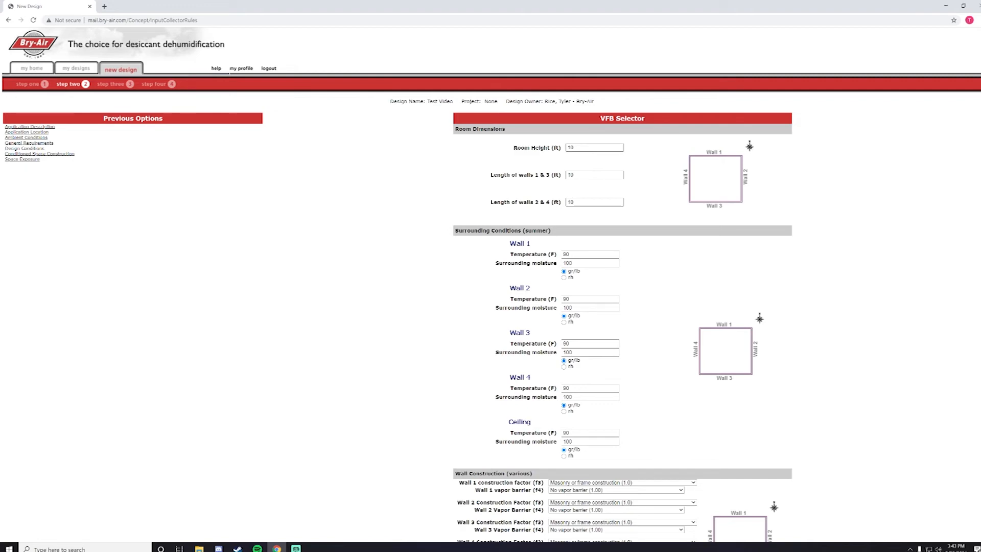
Step: Confirm Wall 1 construction and vapor barrier, and masonry with no vapor barrier for Wall 2
key("alt+Tab")
scroll(459, 200, "down", 4)
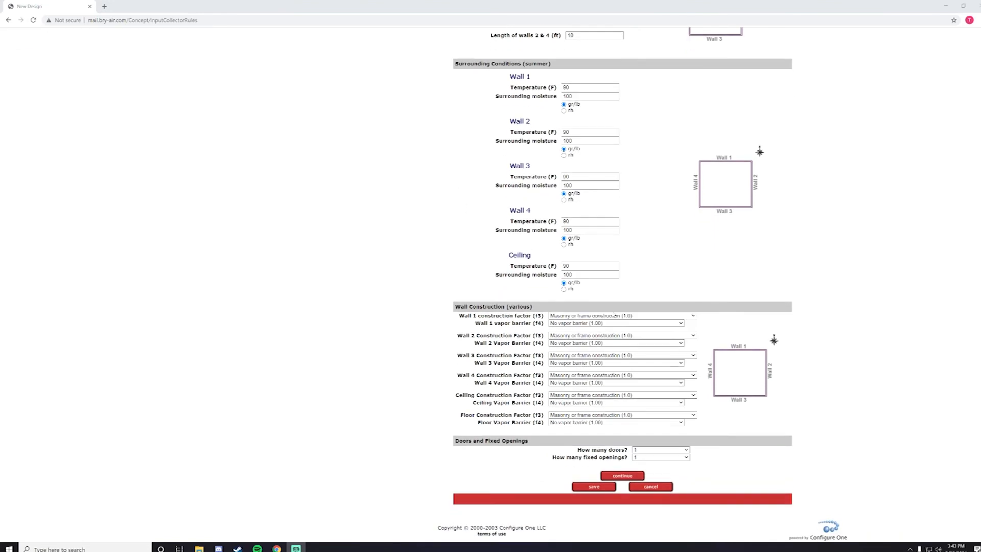
left_click(613, 315)
left_click(611, 322)
left_click(612, 323)
left_click(624, 330)
left_click(625, 335)
left_click(625, 336)
left_click(623, 342)
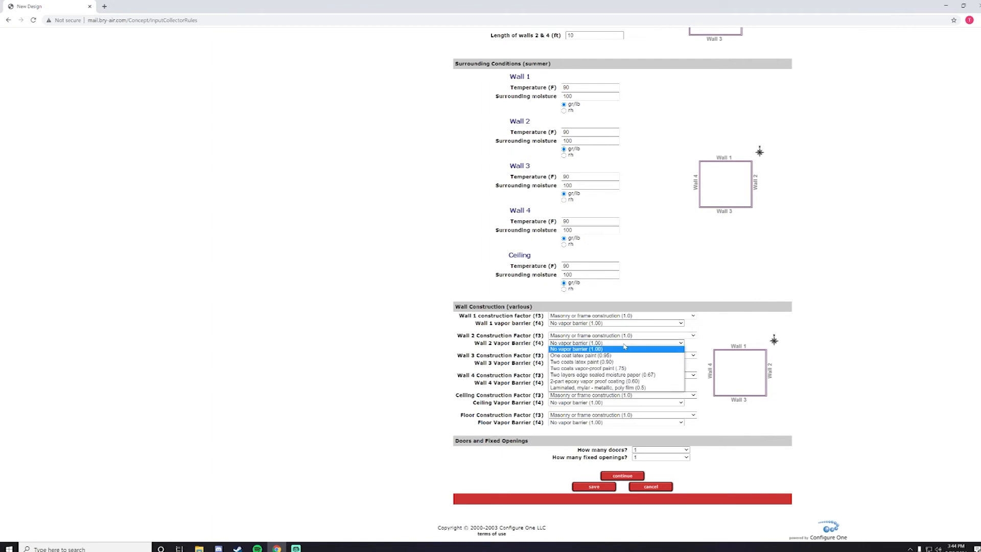
left_click(623, 347)
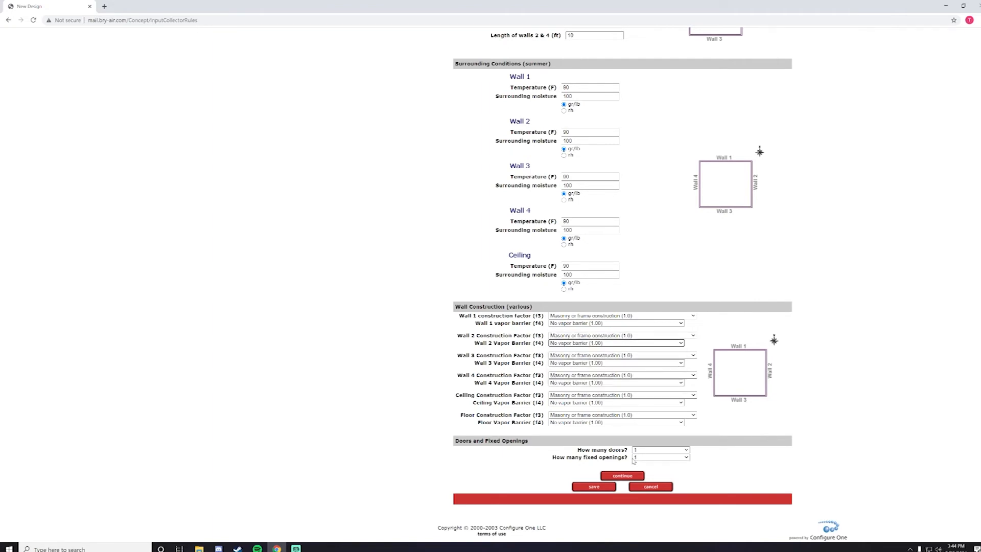
Step: Continue past doors and loads, keep 480/3/60 power, and submit for recommendations
left_click(626, 475)
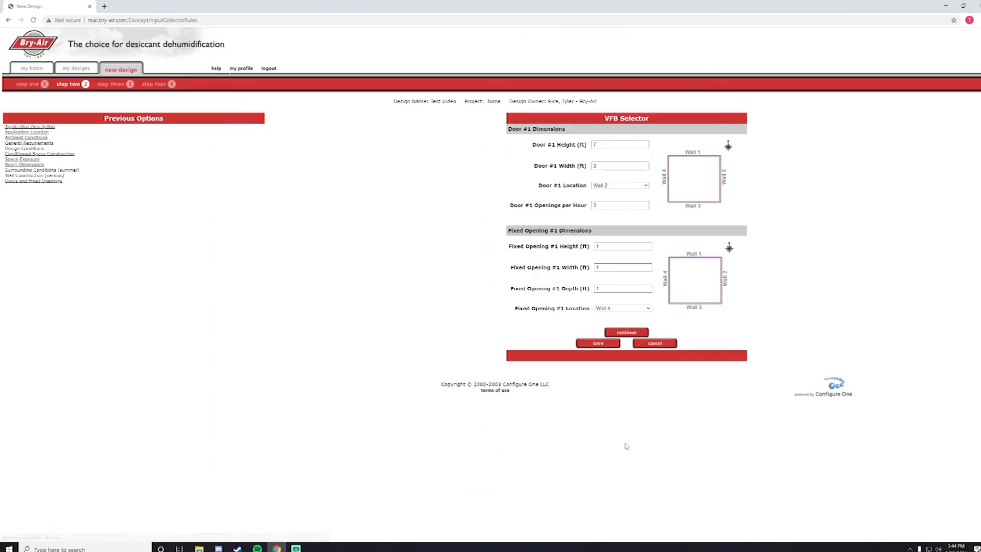
left_click(627, 333)
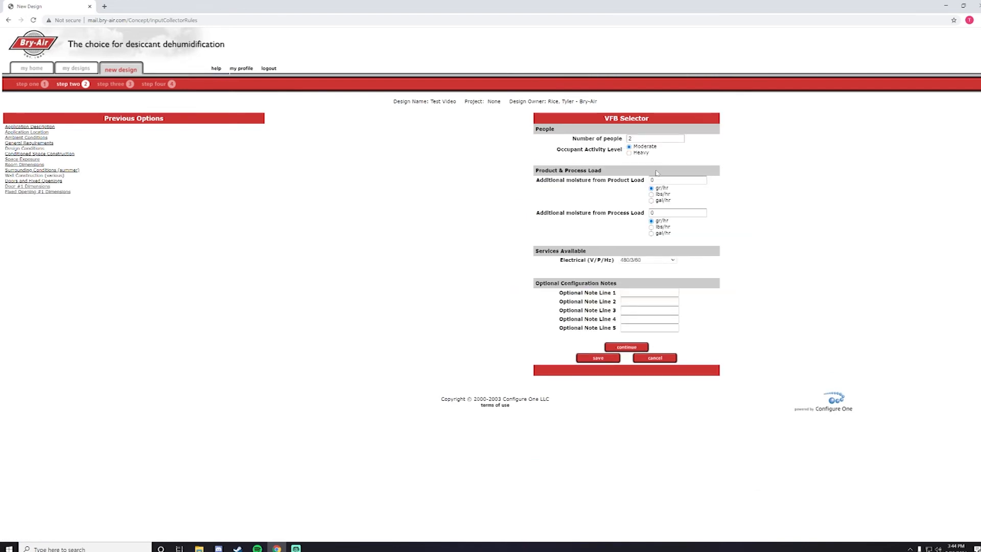
left_click(636, 261)
left_click(636, 261)
left_click(627, 347)
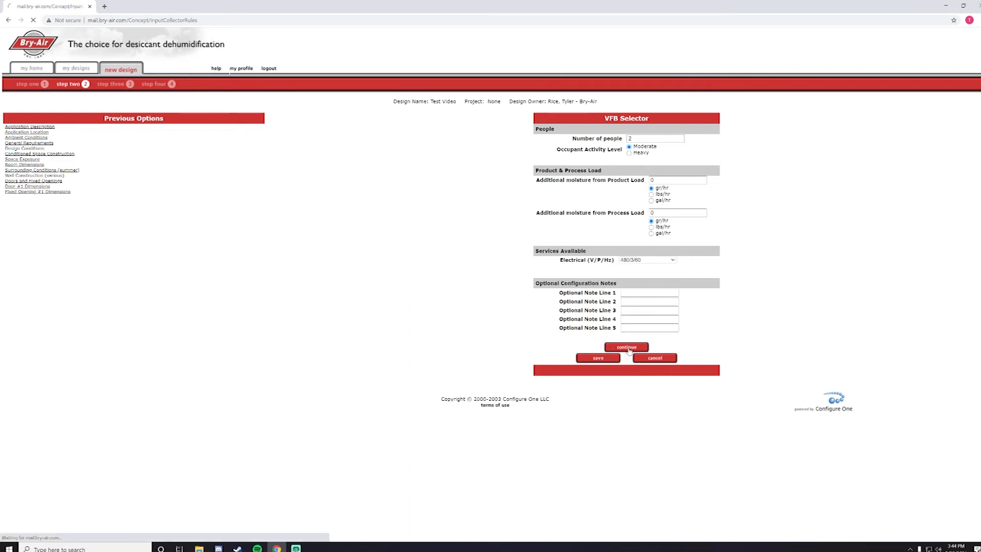
left_click(624, 238)
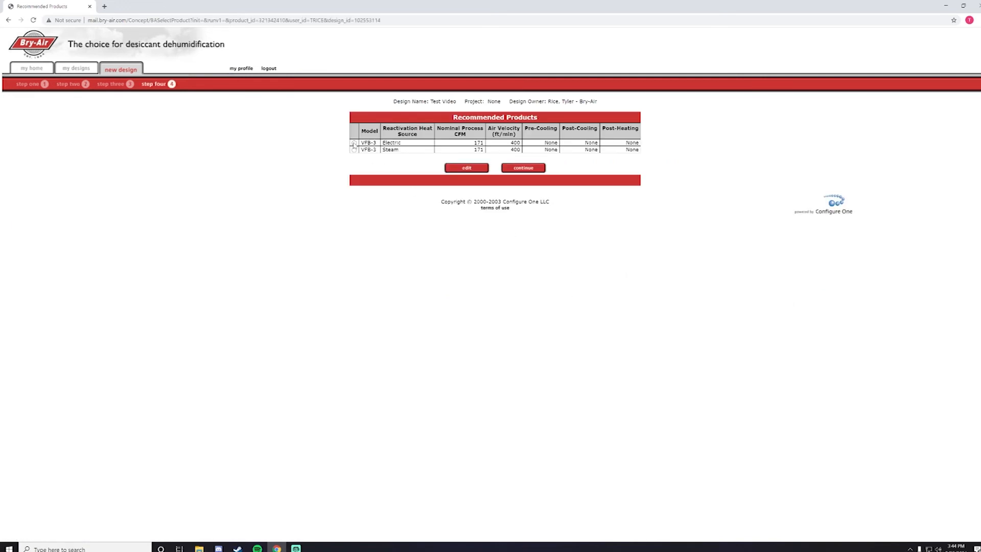
Step: Choose VFB-3 Electric, keeping 45 % return, process inlet and react inlet filters and no process outlet filter
left_click(353, 143)
left_click(526, 168)
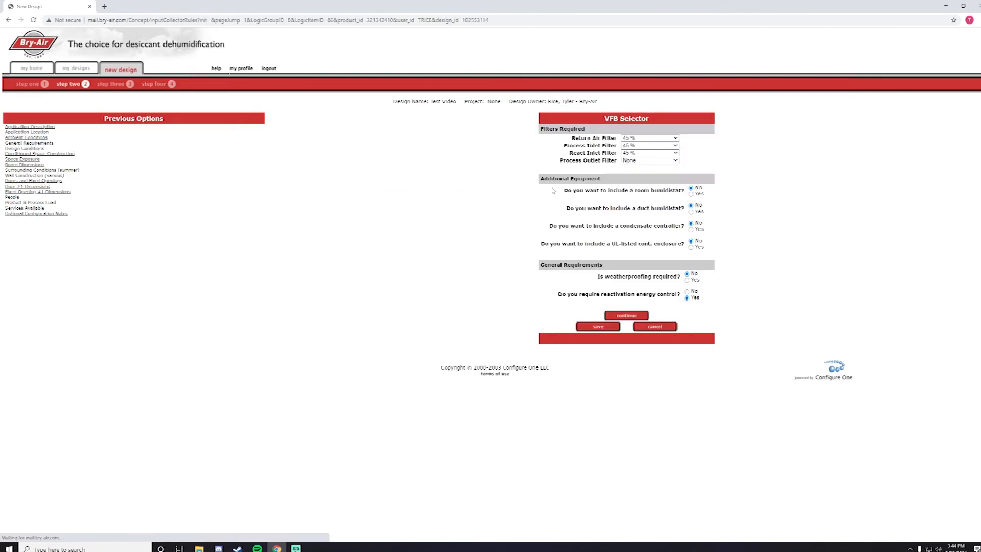
left_click(645, 138)
left_click(645, 138)
left_click(643, 145)
left_click(642, 146)
left_click(639, 153)
left_click(639, 154)
left_click(636, 161)
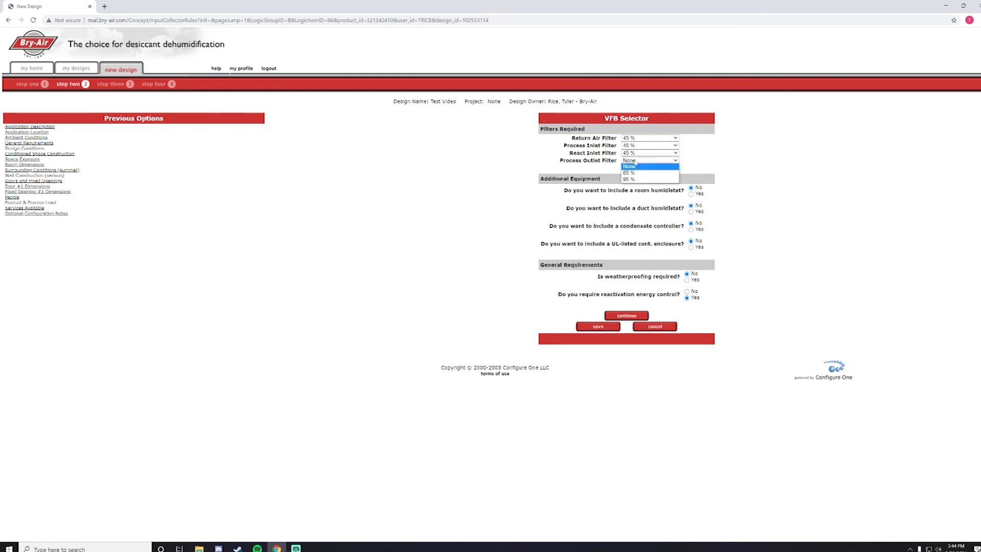
left_click(636, 163)
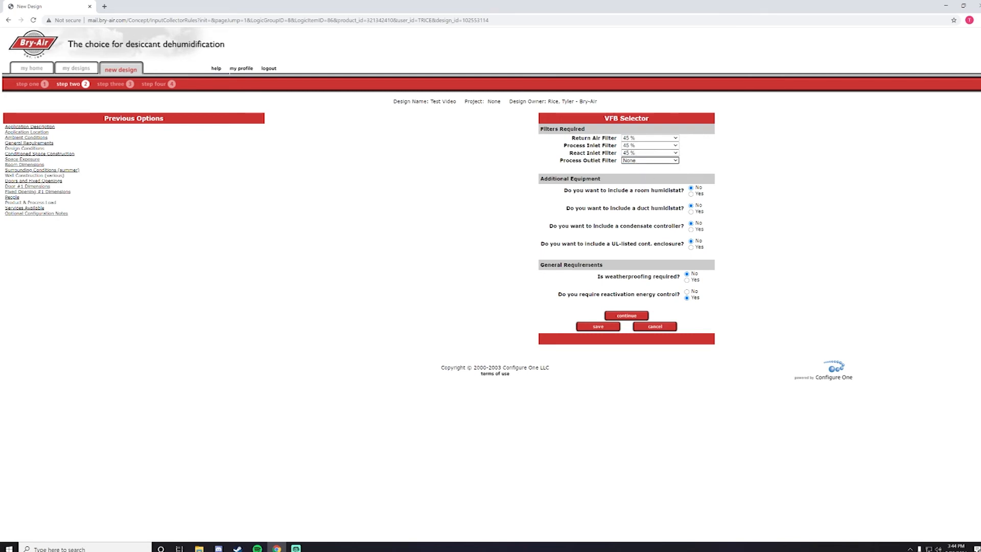
Step: Add a room humidistat and a duct humidistat, then submit the equipment options
left_click(691, 194)
left_click(691, 211)
left_click(631, 316)
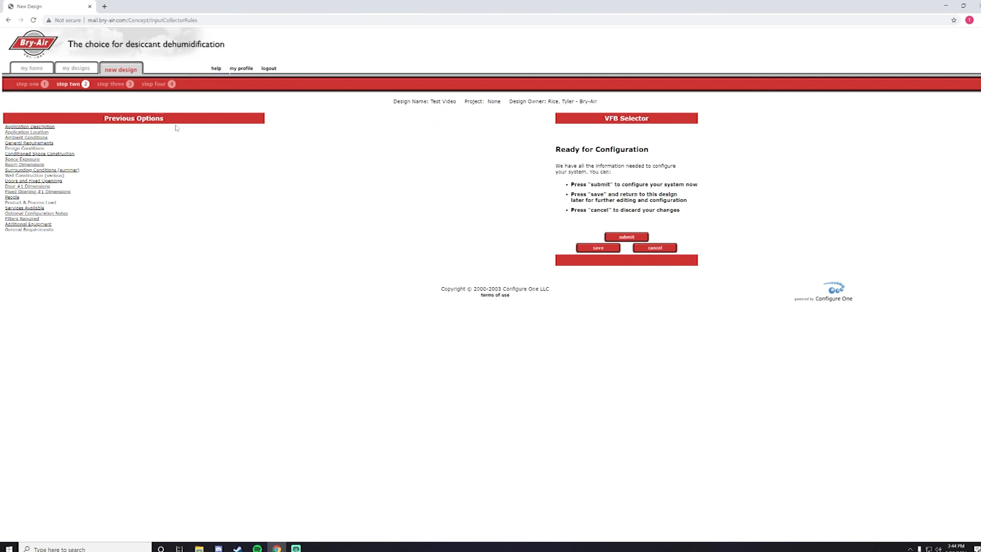
Step: Return to Application Description and switch the dehumidification purpose to Provide Process Air
left_click(28, 127)
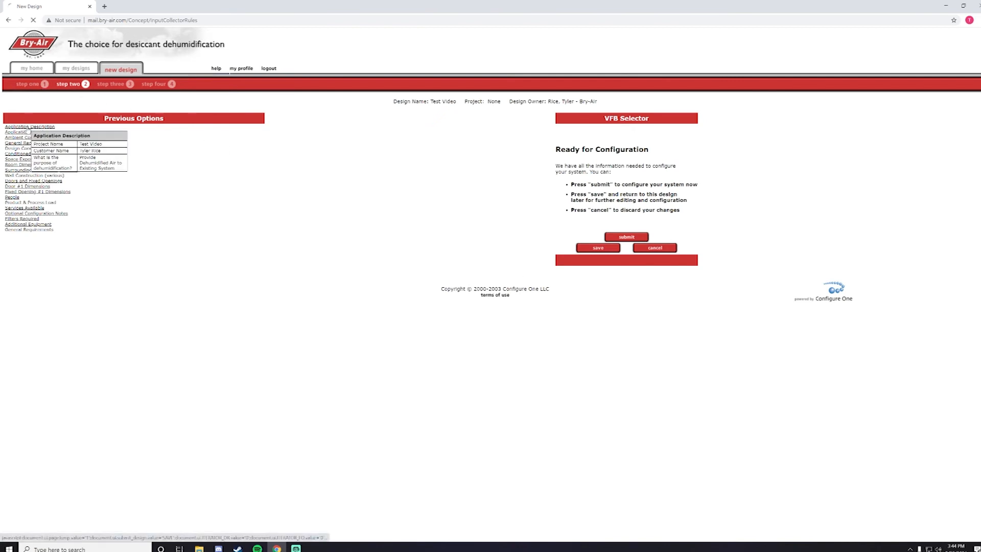
key("alt+Tab")
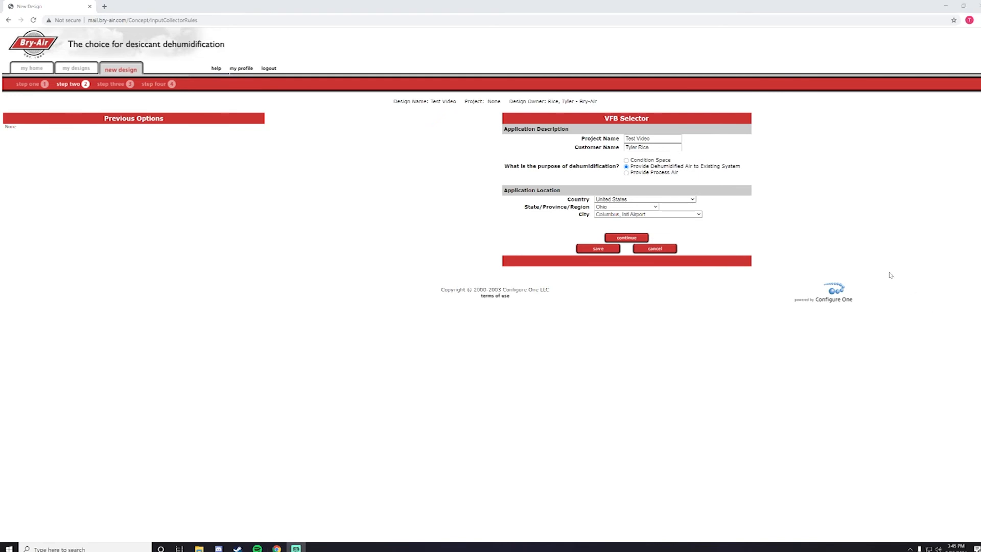
left_click(627, 173)
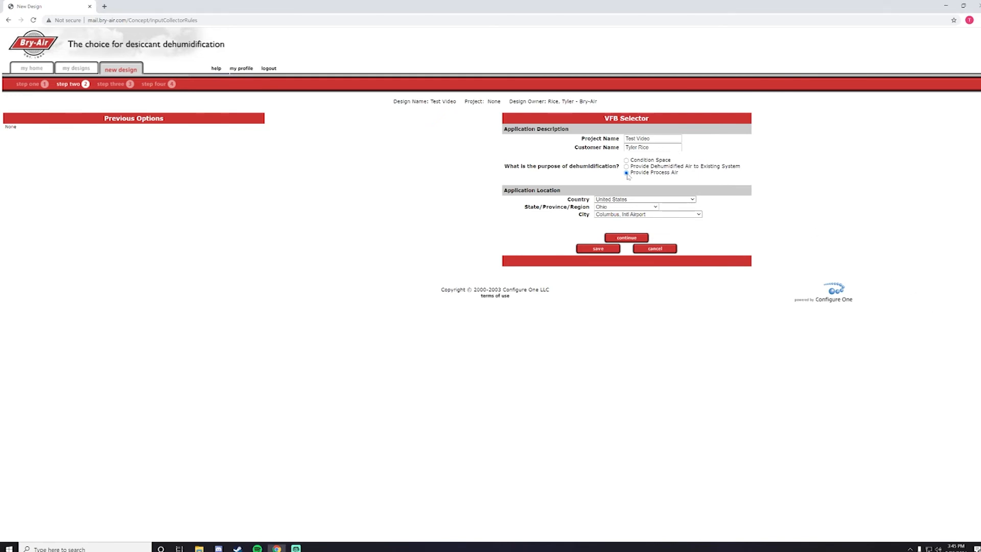
Step: Submit the new purpose and set the process air type to Fixed outlet condition
left_click(628, 239)
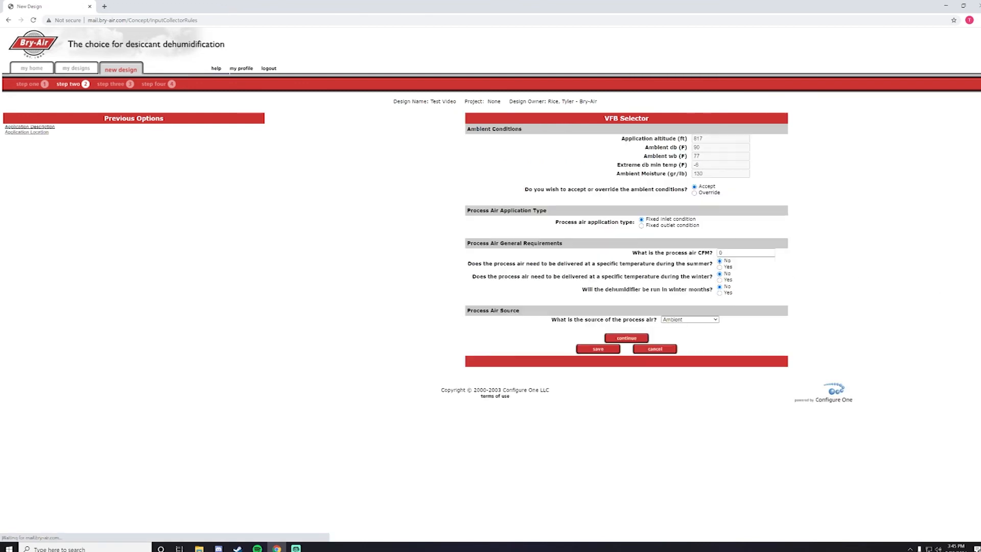
key("alt+Tab")
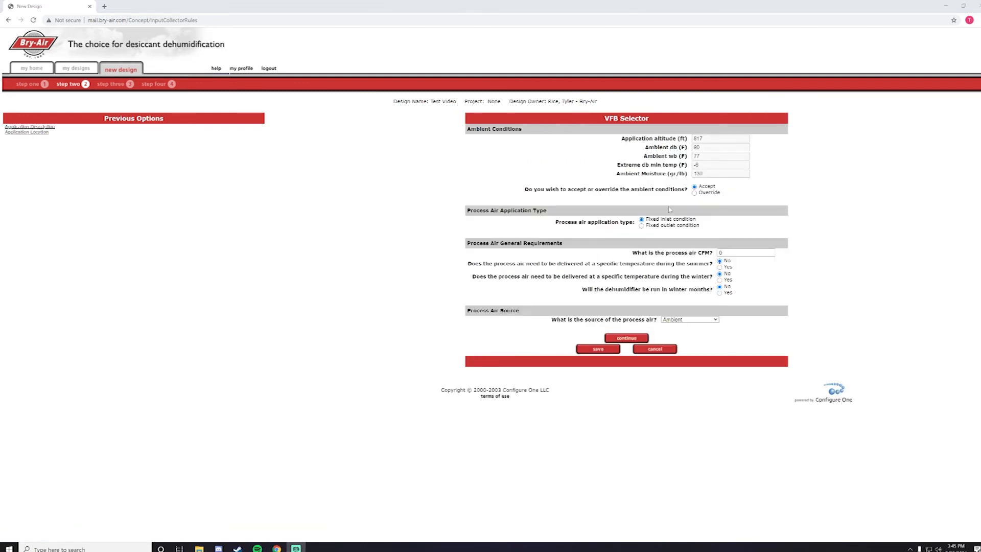
left_click(643, 230)
left_click(642, 225)
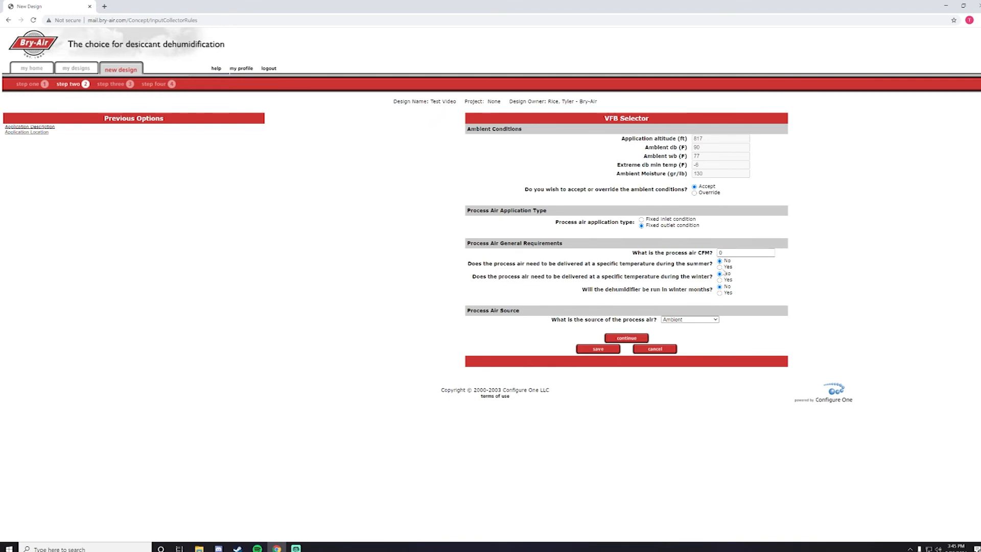
Step: Answer Yes to summer and winter delivery temperatures and winter operation, with Other as air source
left_click(719, 267)
left_click(719, 280)
left_click(720, 292)
left_click(687, 319)
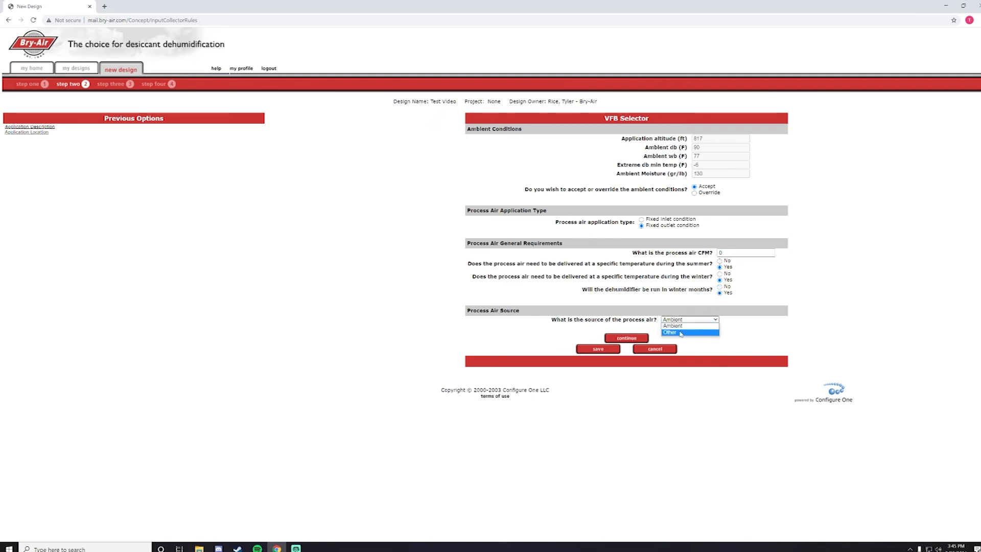
left_click(680, 333)
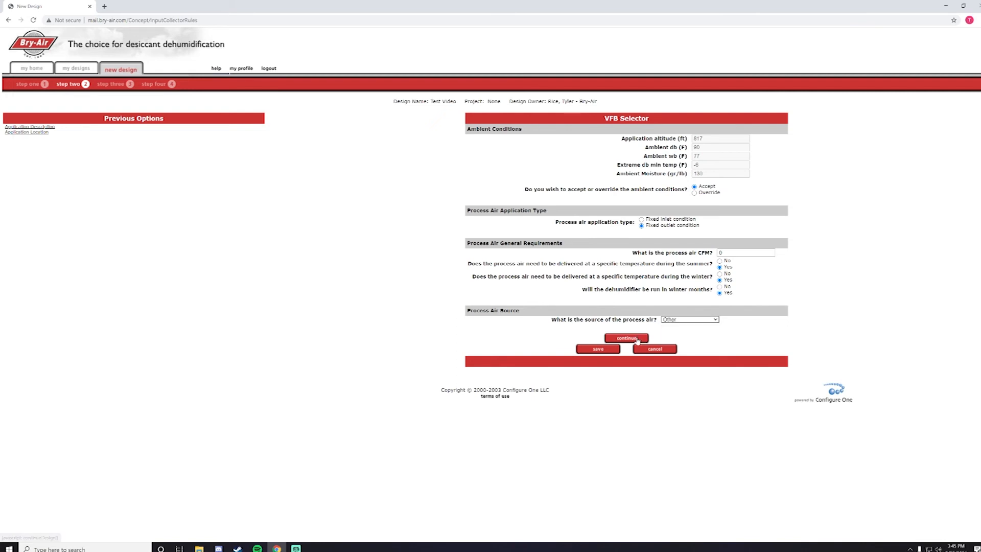
left_click(633, 341)
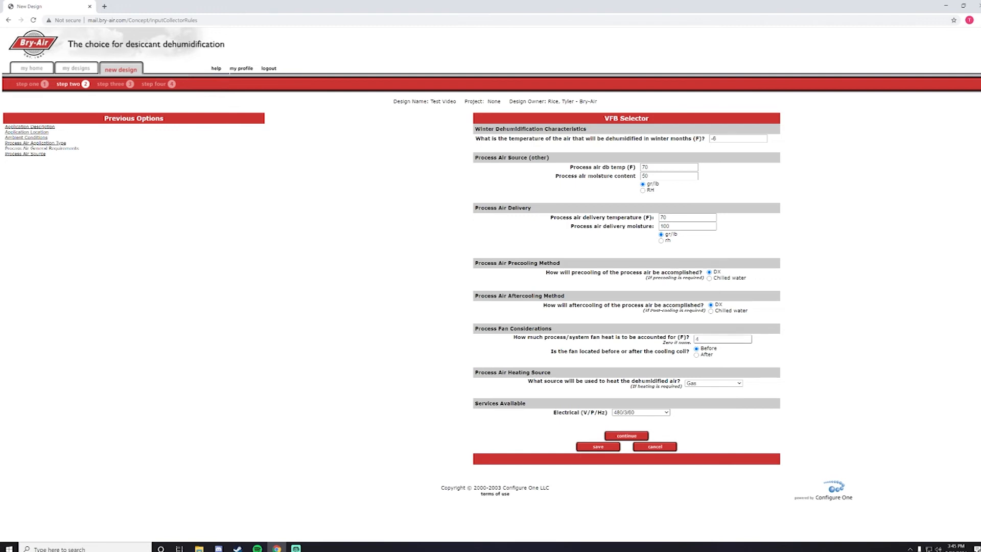
Step: Change the heating source from Gas to Electric, keep 480/3/60 electrical, and submit
left_click(729, 383)
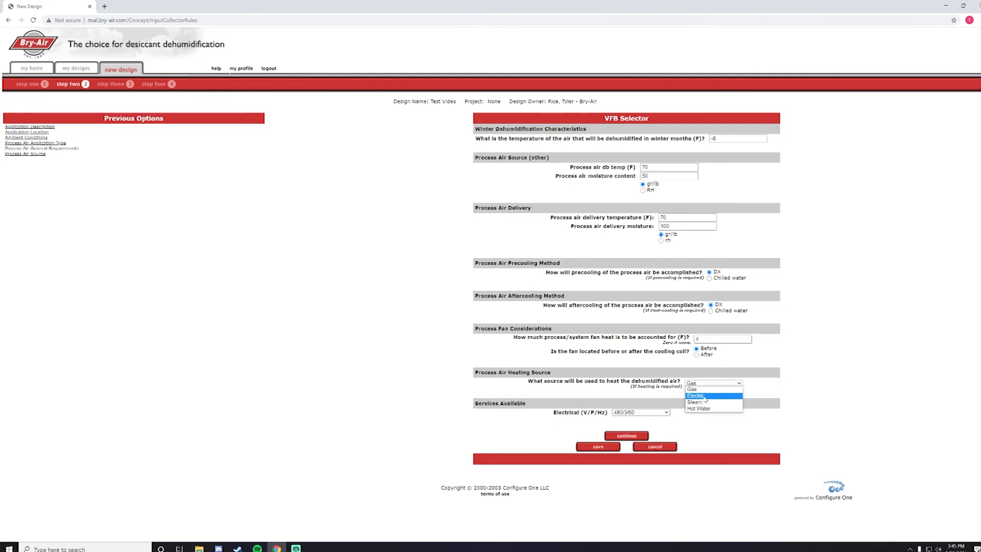
left_click(704, 395)
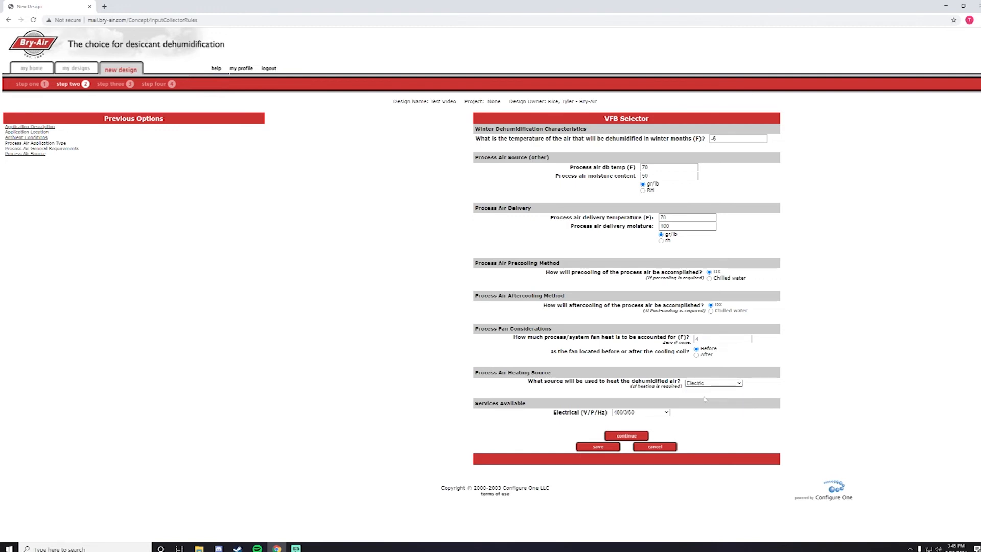
left_click(653, 413)
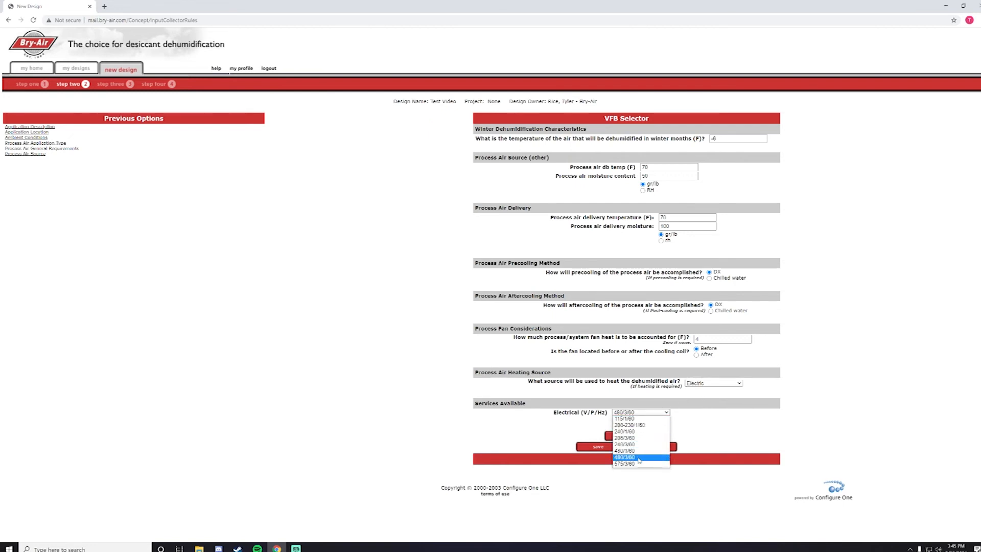
left_click(756, 417)
left_click(625, 436)
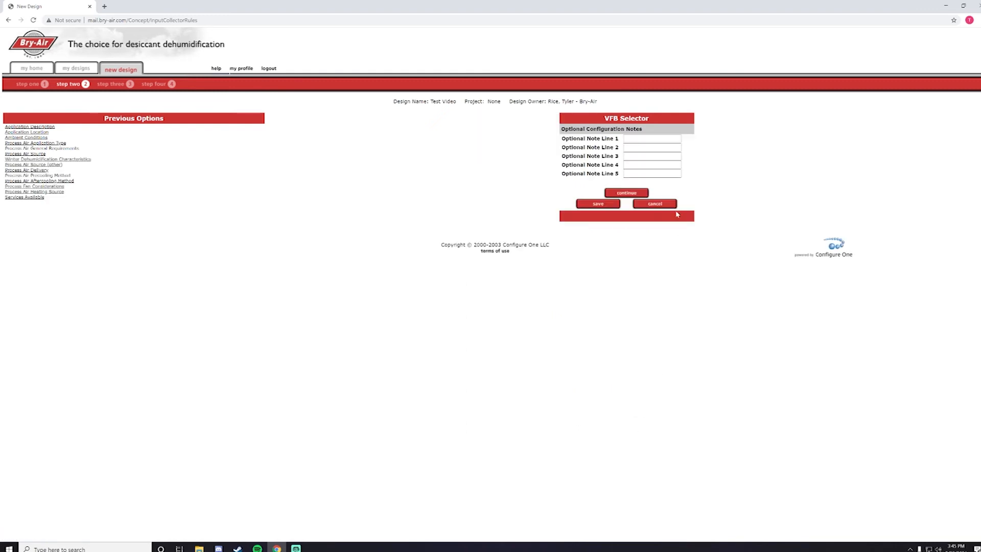
Step: Skip the optional notes, submit the revised design, and continue with the VFB-3 Electric unit
left_click(621, 193)
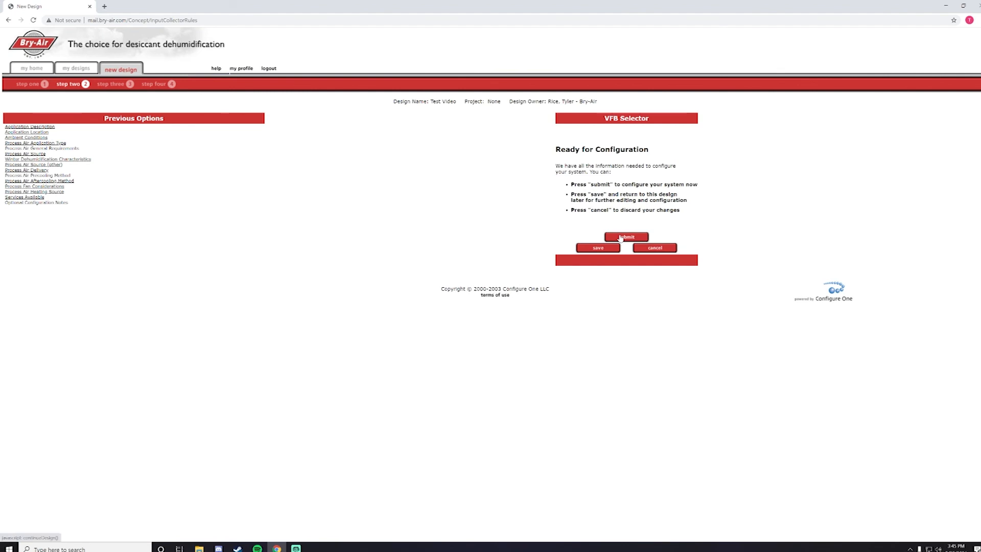
left_click(620, 238)
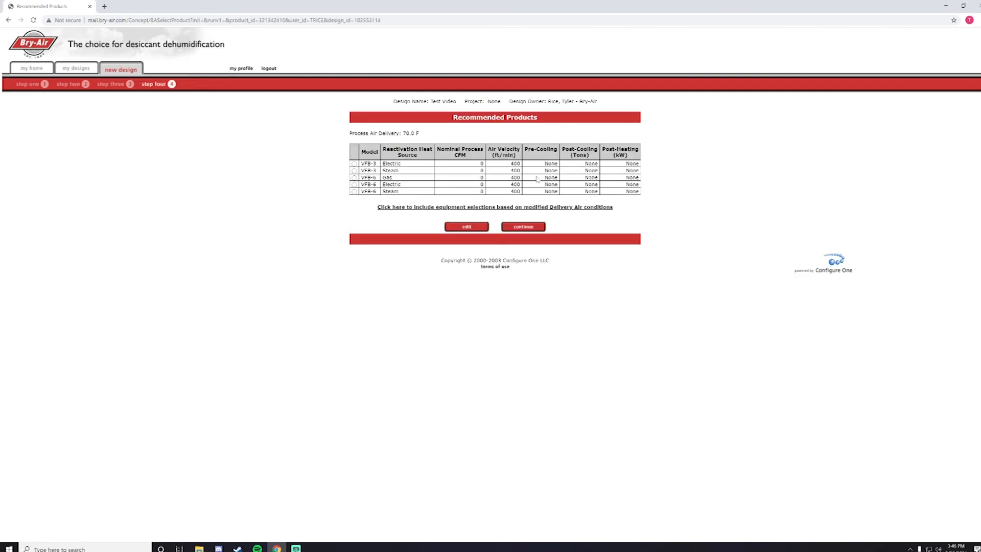
left_click(354, 163)
left_click(523, 227)
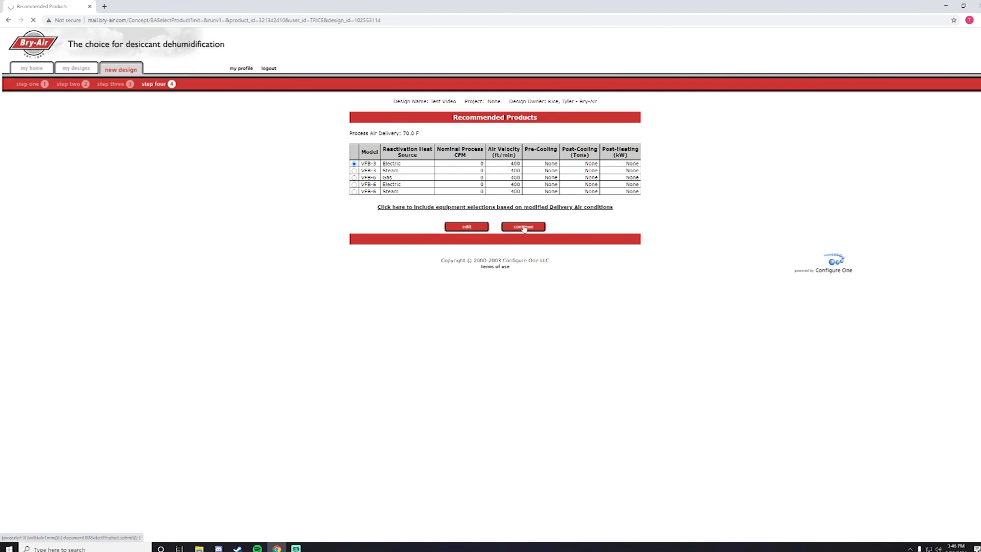
left_click(631, 176)
left_click(631, 177)
left_click(634, 183)
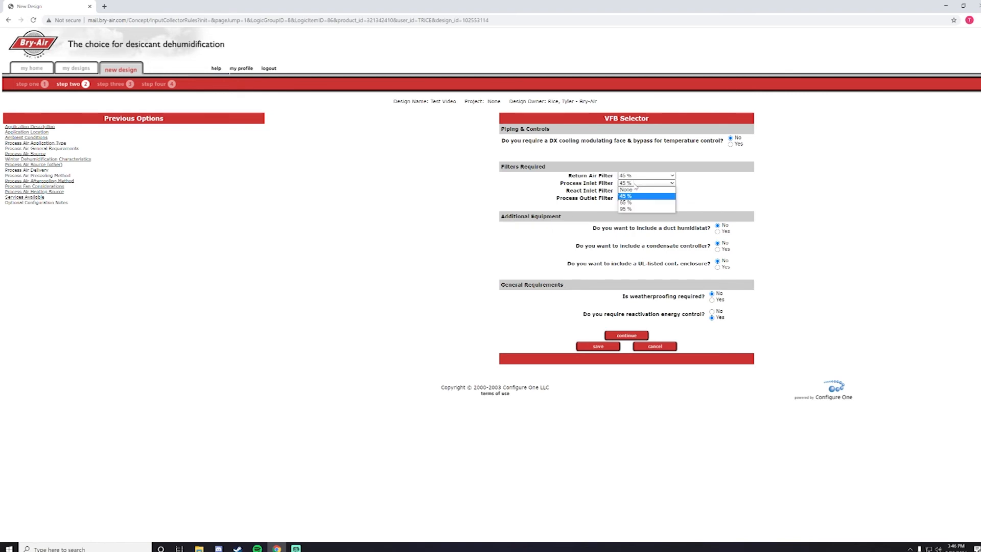
left_click(635, 184)
left_click(641, 191)
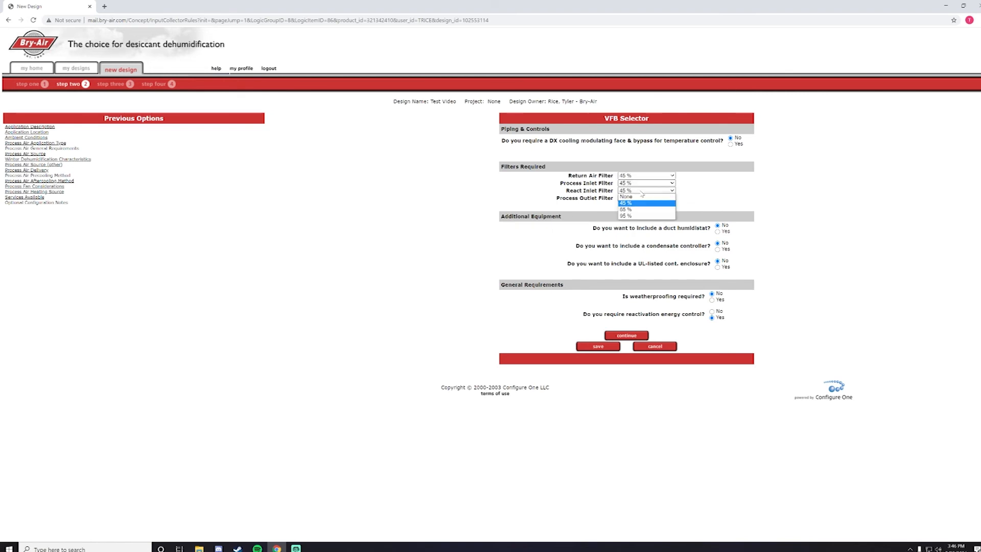
left_click(641, 192)
left_click(648, 198)
left_click(648, 199)
left_click(730, 144)
left_click(718, 232)
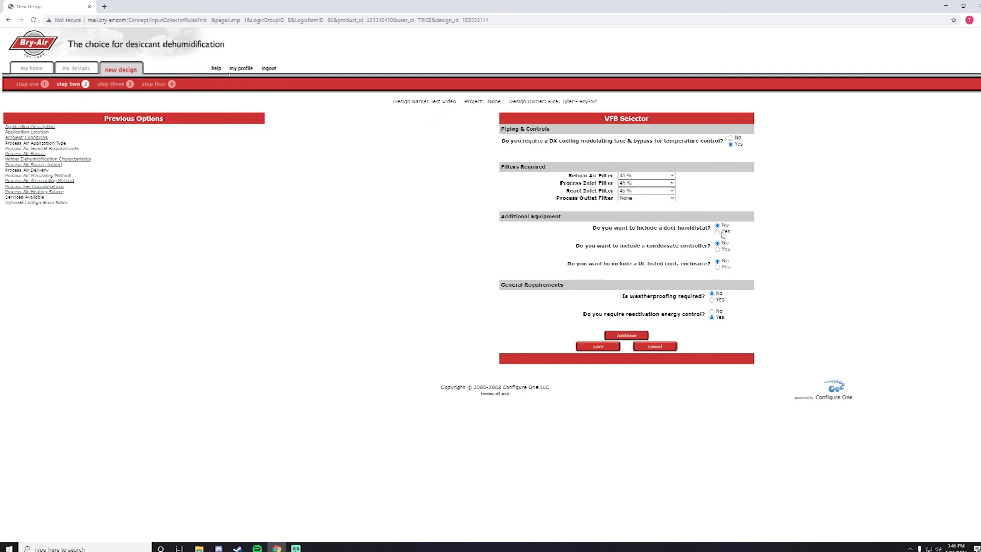
left_click(624, 334)
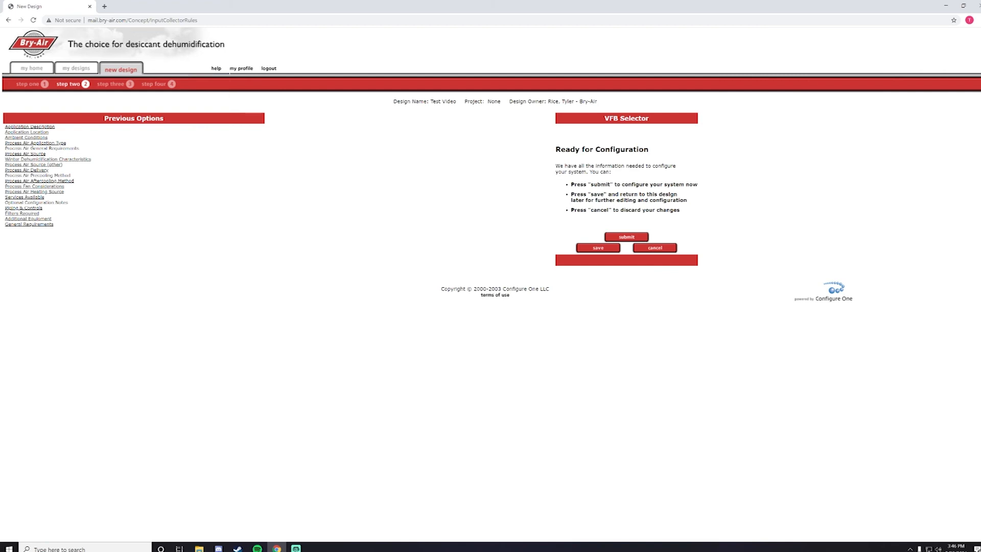
key("alt+Tab")
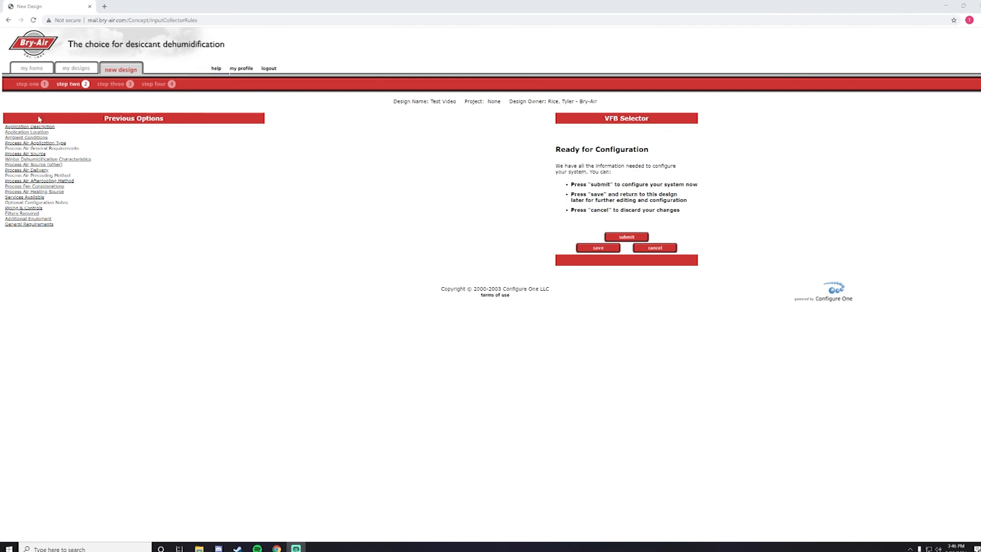
Step: Submit the design and save the VFB-3 flow diagram's printable view as PDF 'Flow diagram' in Downloads
mouse_move(24, 127)
left_click(621, 239)
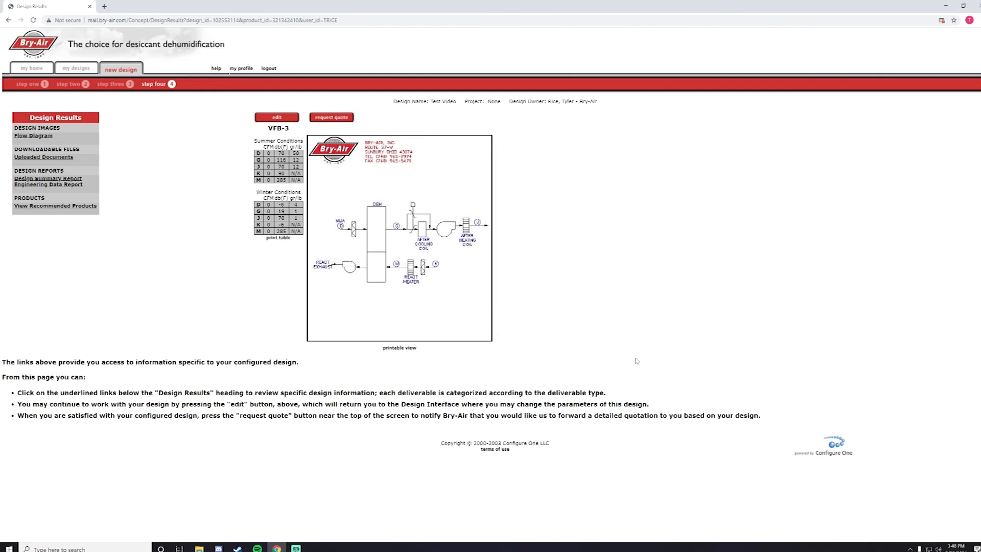
left_click(399, 348)
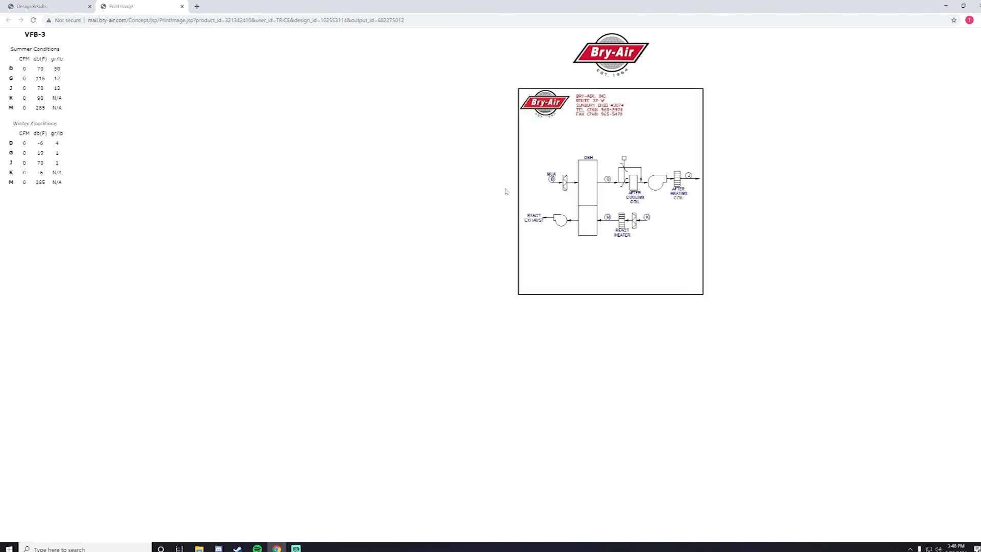
left_click(976, 20)
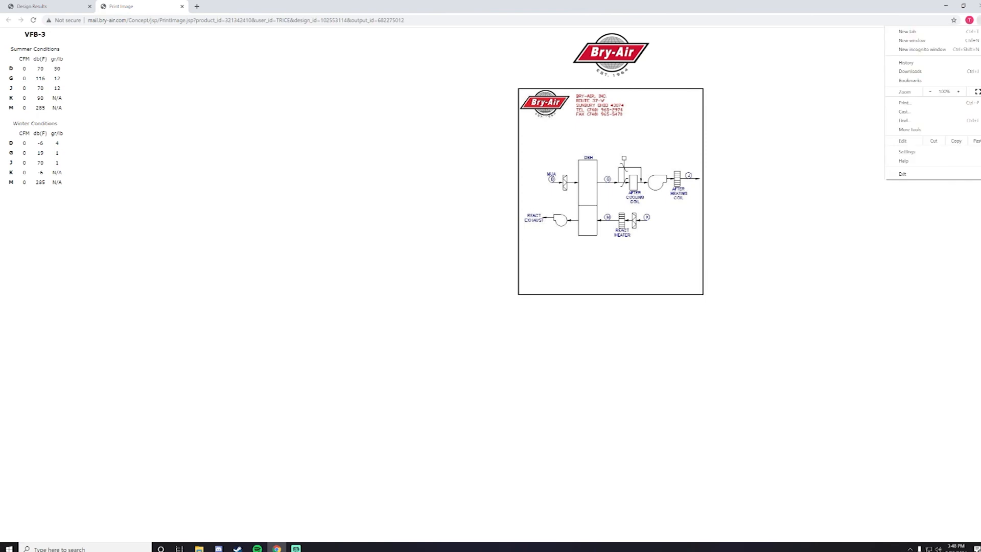
left_click(916, 103)
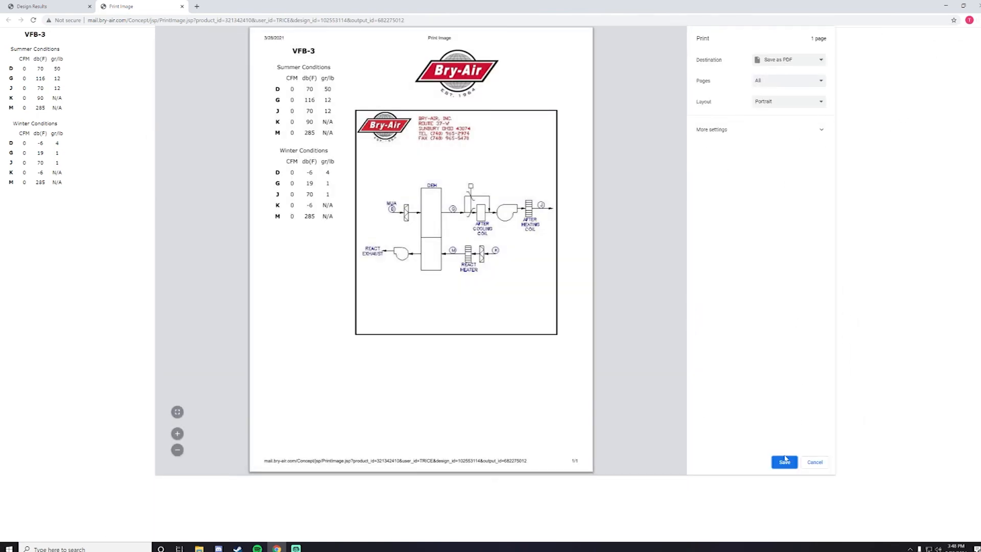
left_click(784, 463)
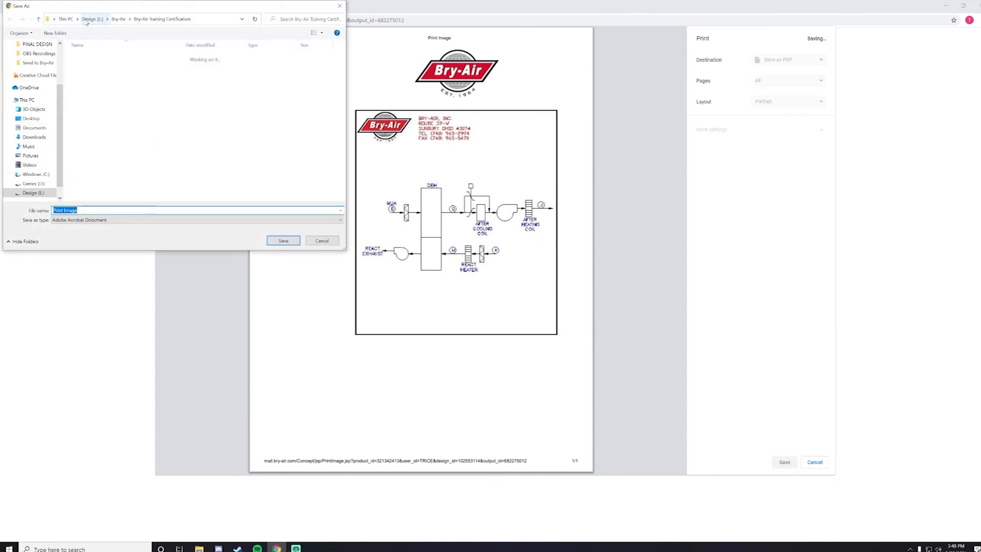
left_click(38, 137)
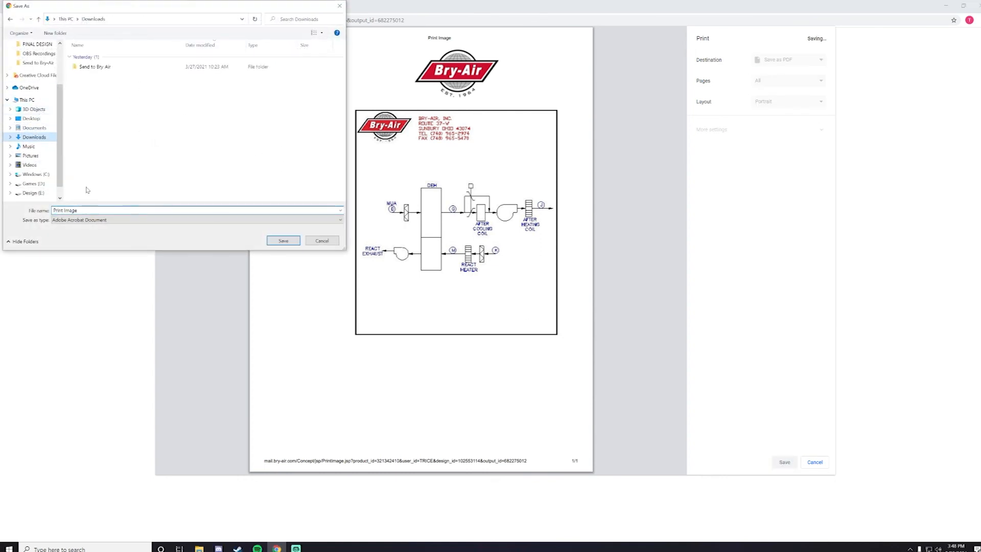
left_click(102, 210)
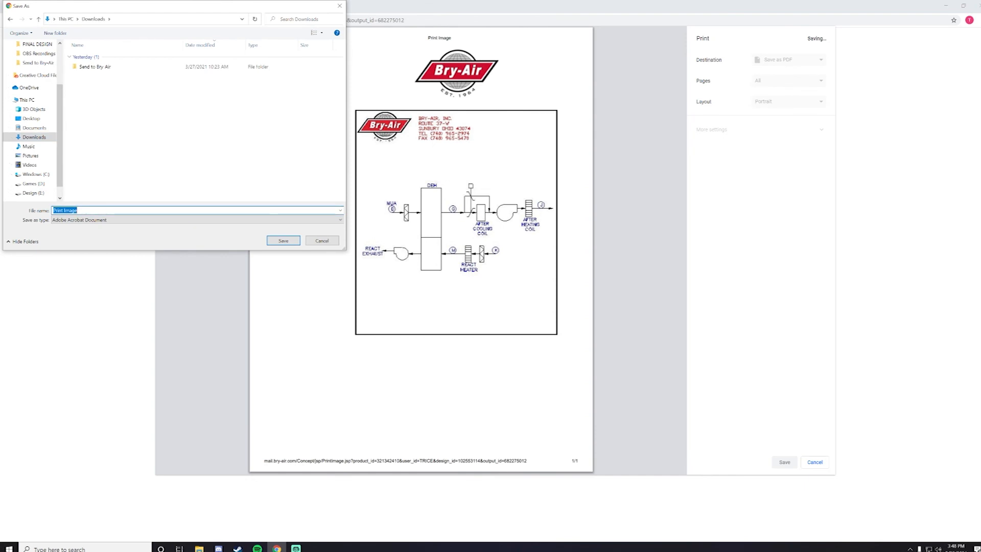
type("Flow diag")
key("Return")
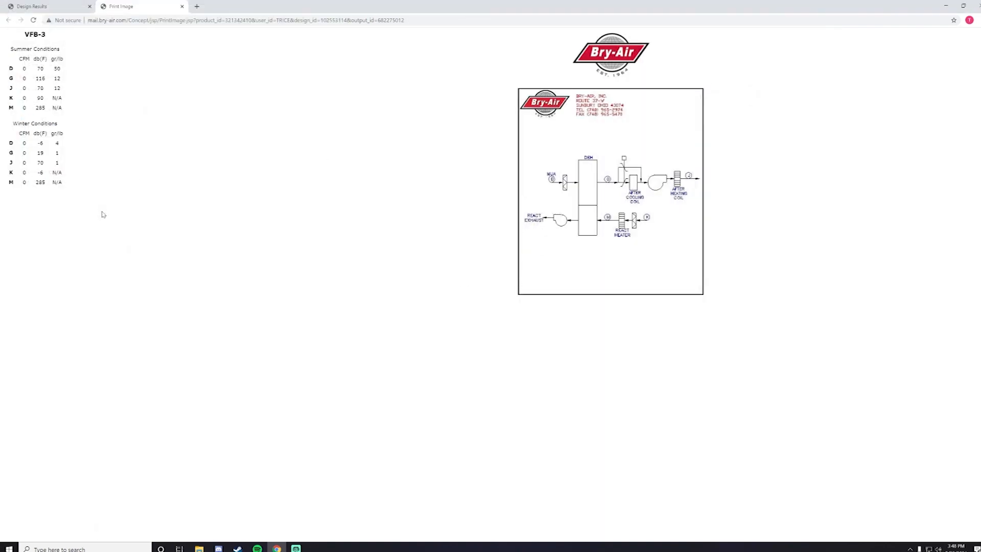
Step: Print the Design Summary Report to a PDF from its own tab, then go back to Design Results
left_click(48, 8)
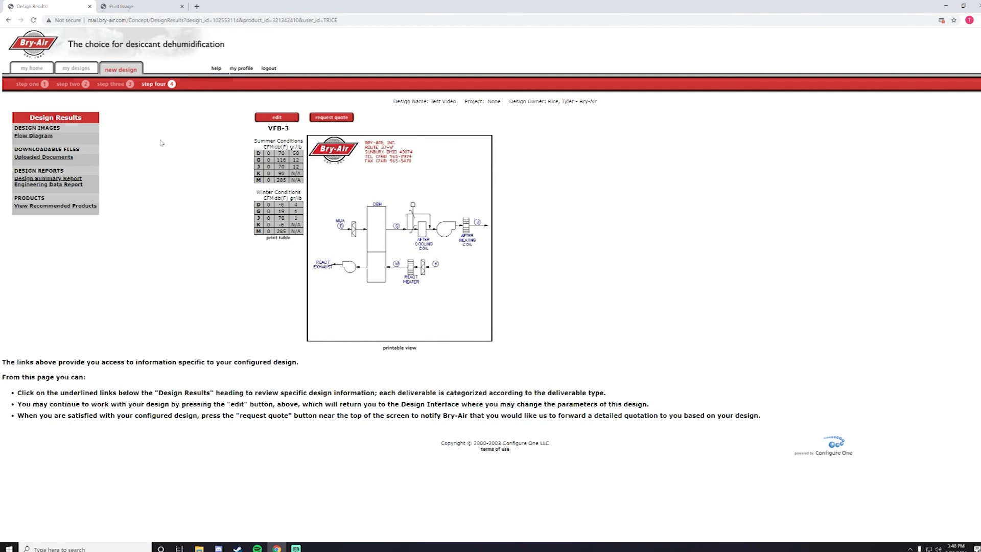
left_click(38, 178)
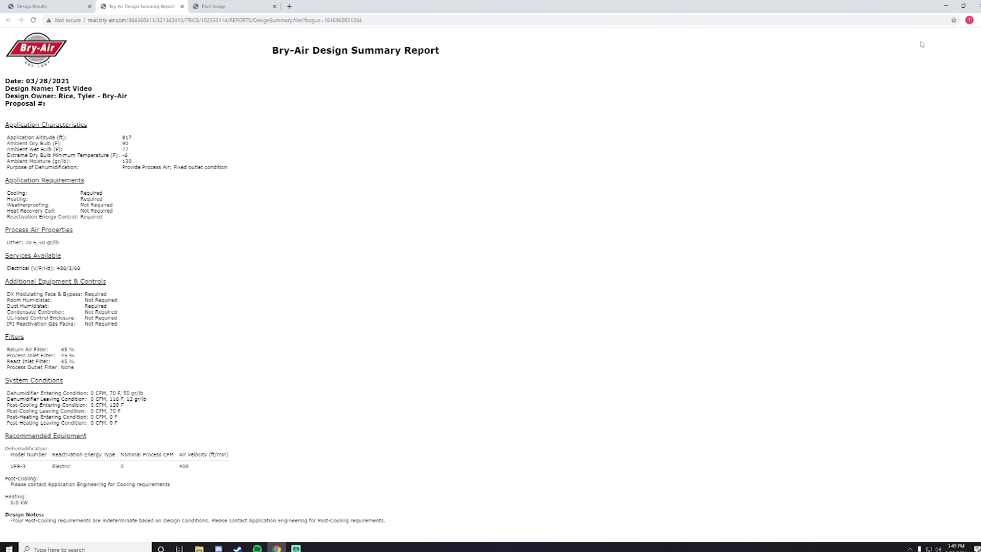
right_click(889, 41)
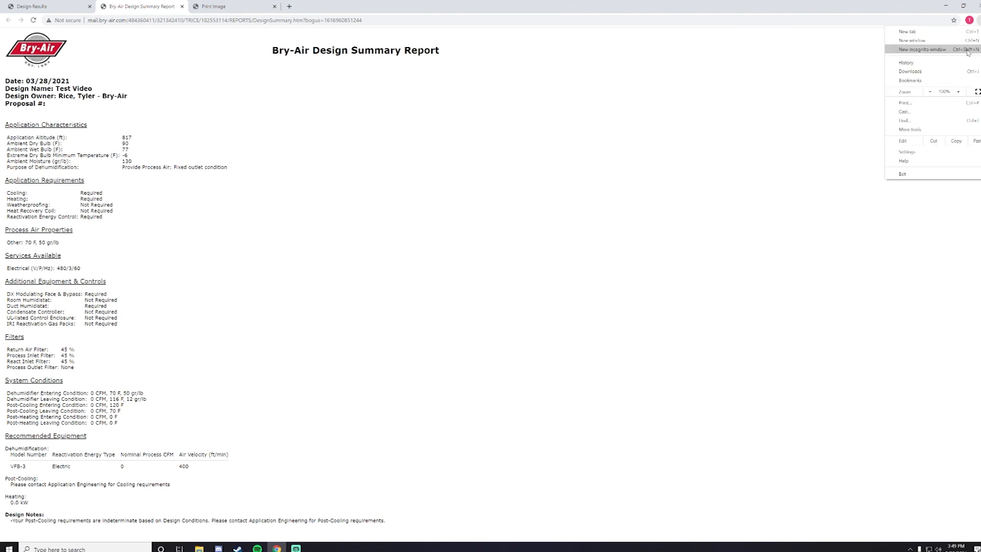
left_click(915, 105)
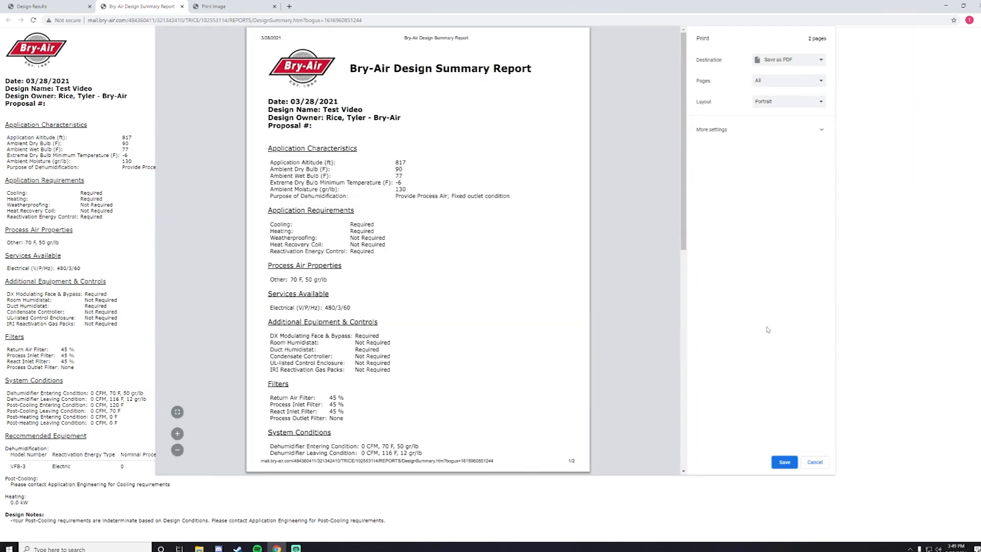
left_click(784, 461)
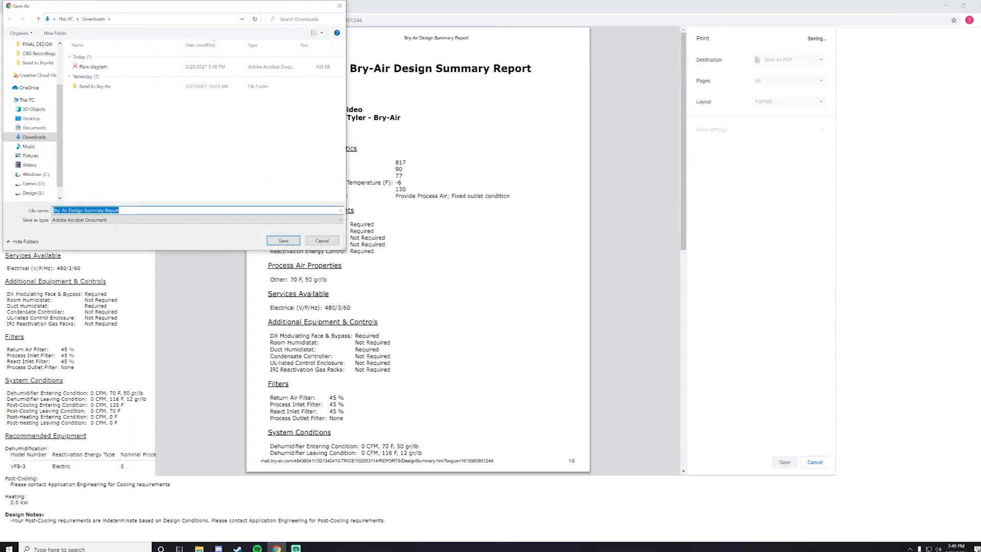
left_click(279, 242)
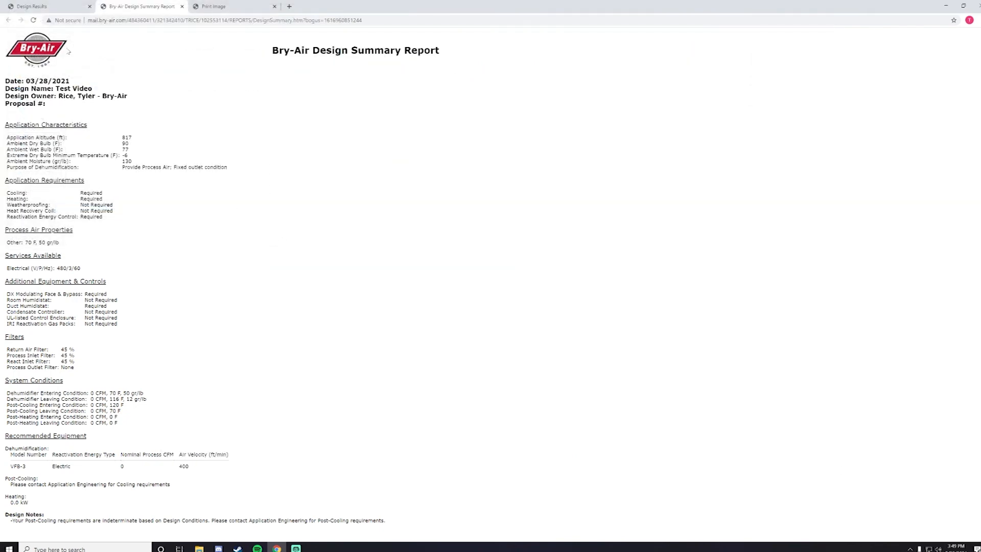
left_click(45, 6)
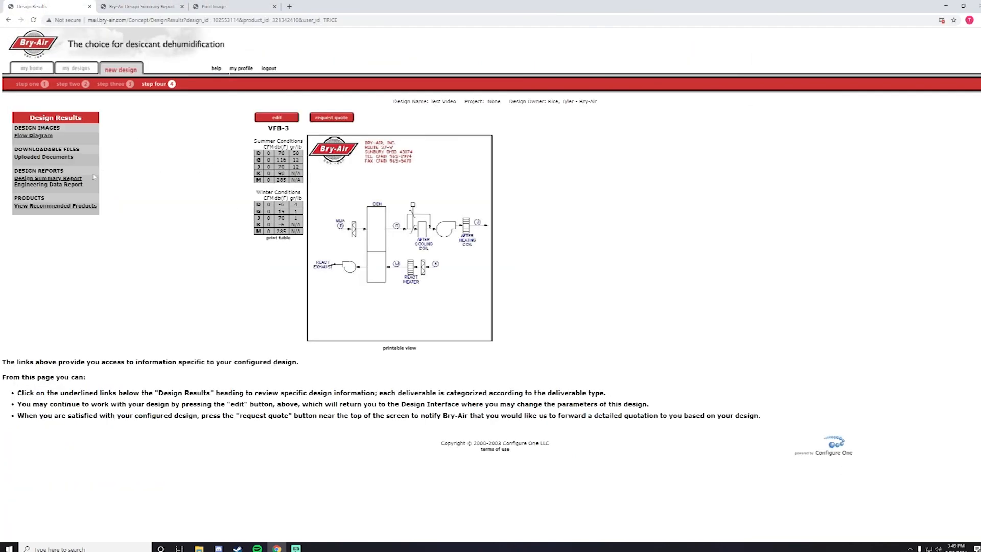
Step: Save the VFB-3 Engineering Data Report as a PDF, then return to the Design Results tab
left_click(44, 185)
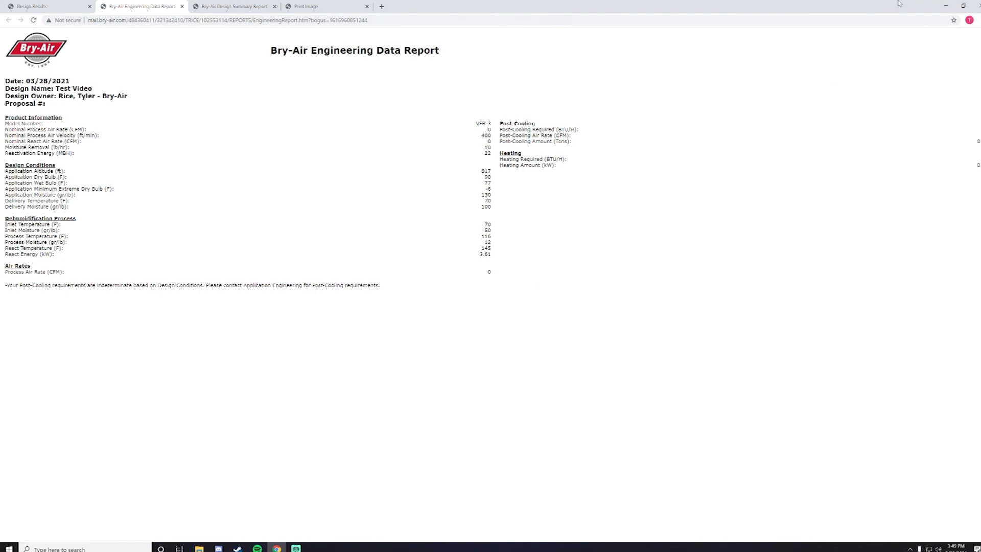
left_click(977, 20)
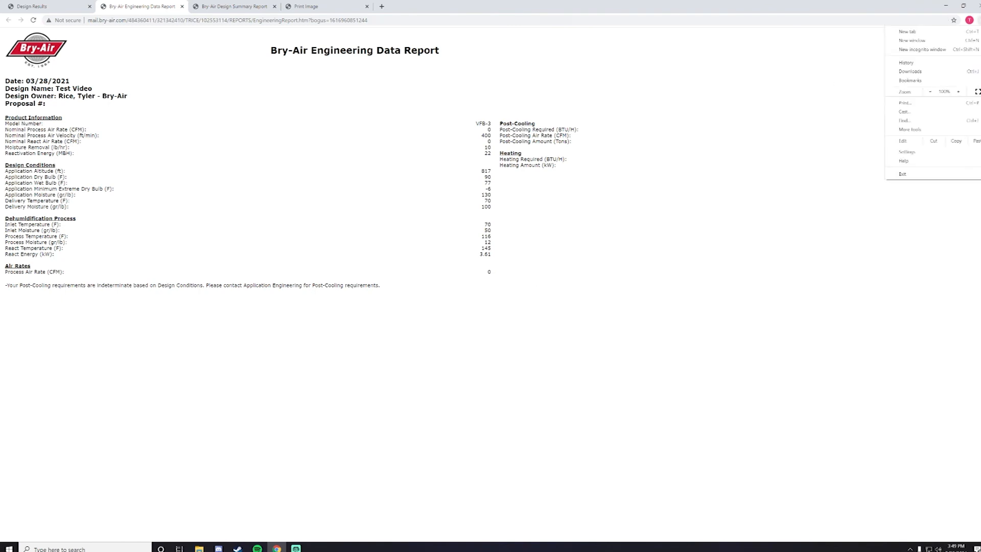
left_click(931, 108)
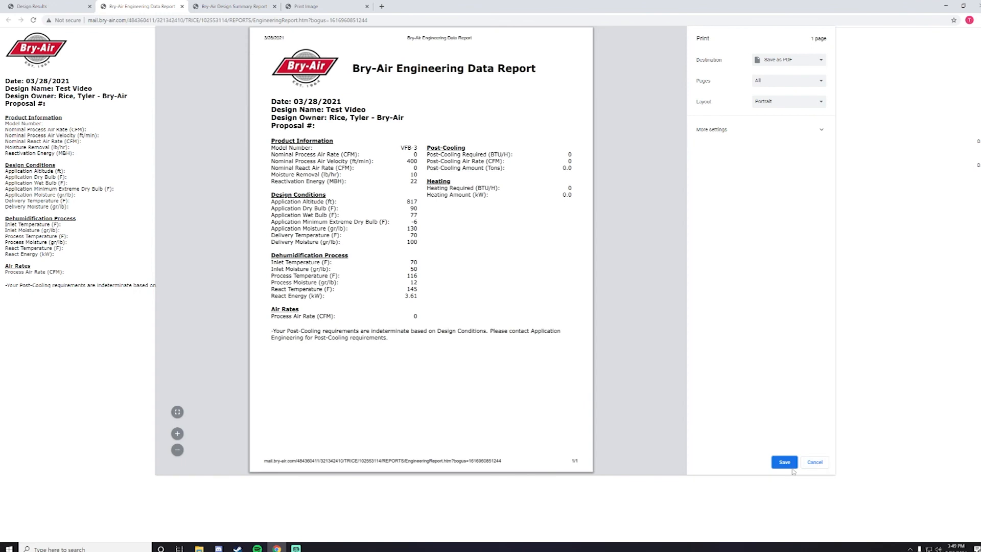
left_click(783, 462)
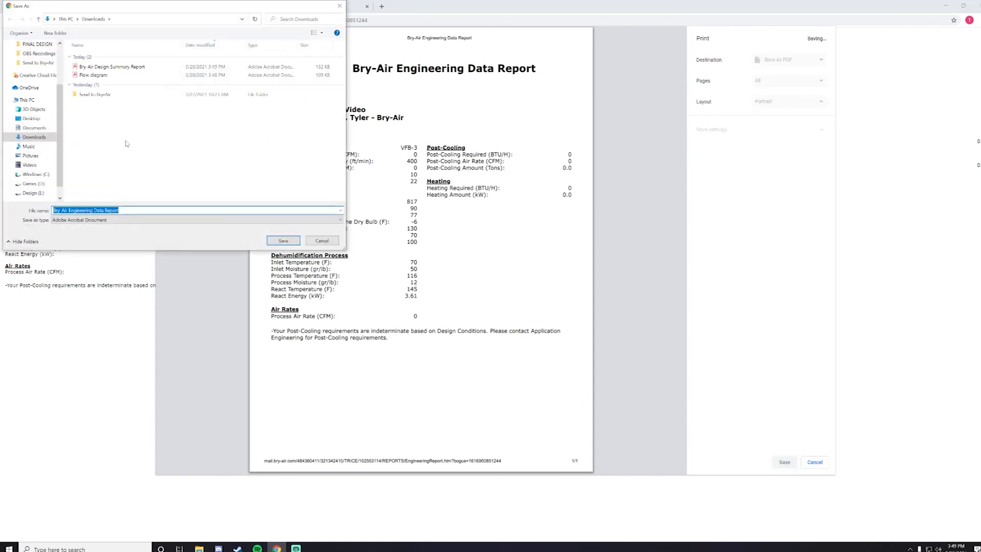
left_click(282, 241)
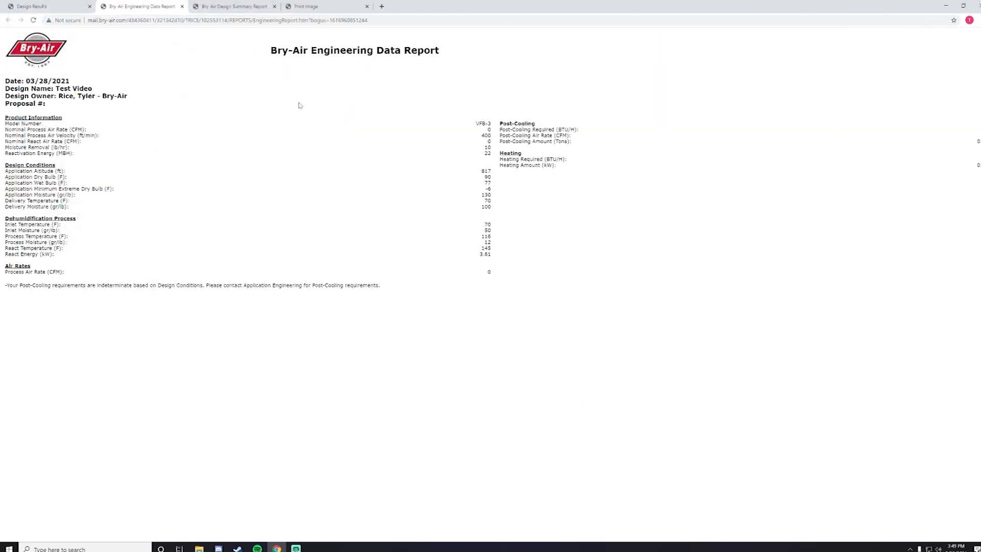
left_click(27, 6)
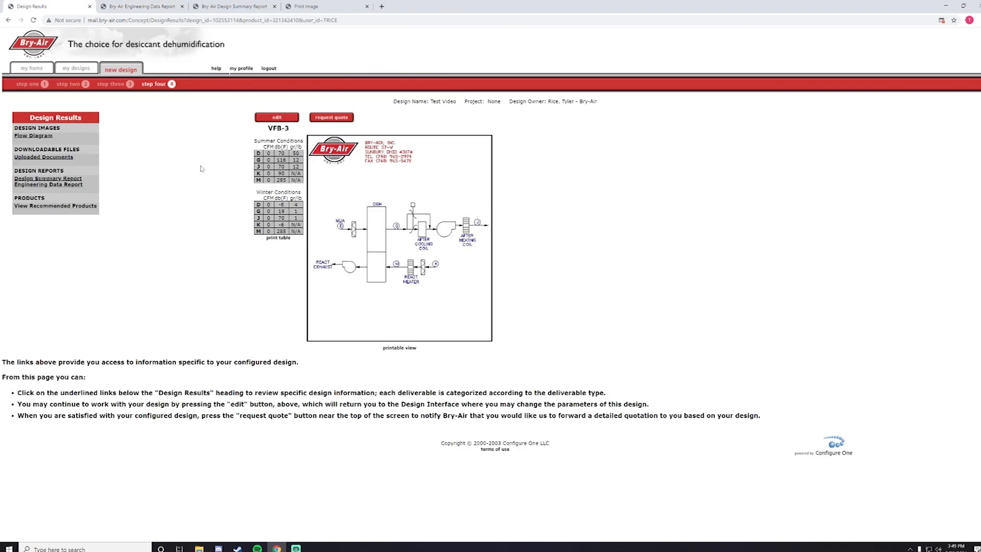
Step: Check the My Designs list, go to New Design, and log out of the selector
left_click(68, 68)
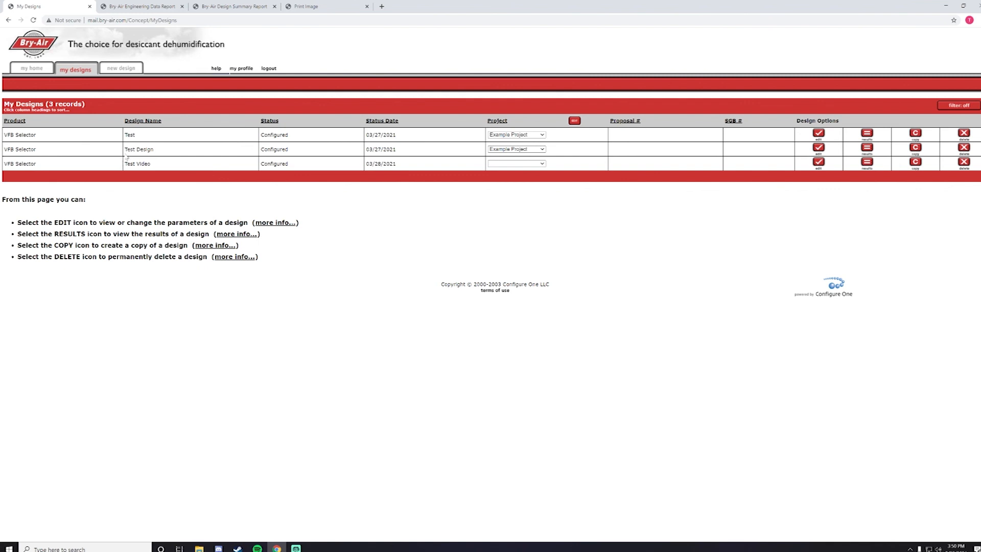
left_click(115, 72)
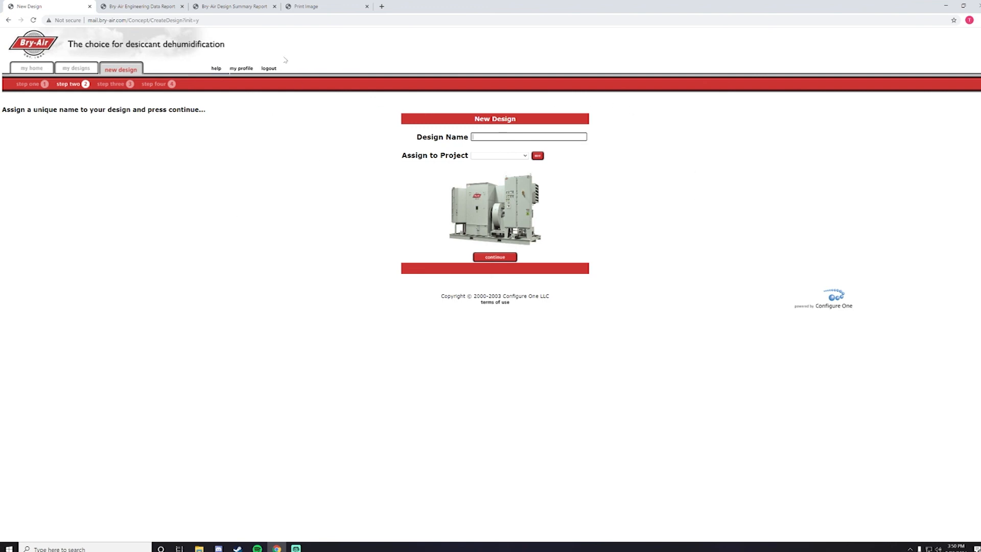
left_click(269, 69)
left_click(533, 64)
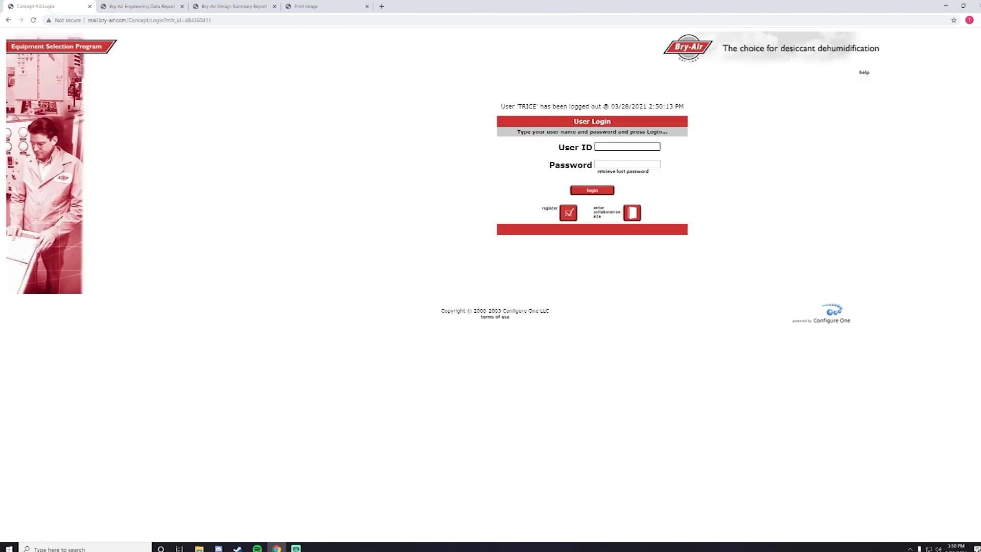